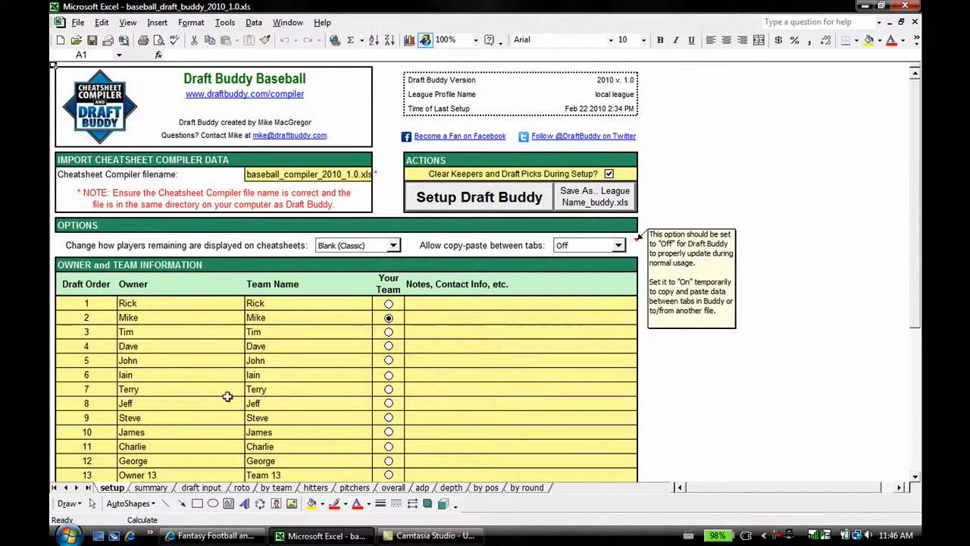
Step: Mark the second owner in the draft order as your team and review the summary sheet's draft recap, available players, roster and timer settings
click(388, 319)
click(151, 488)
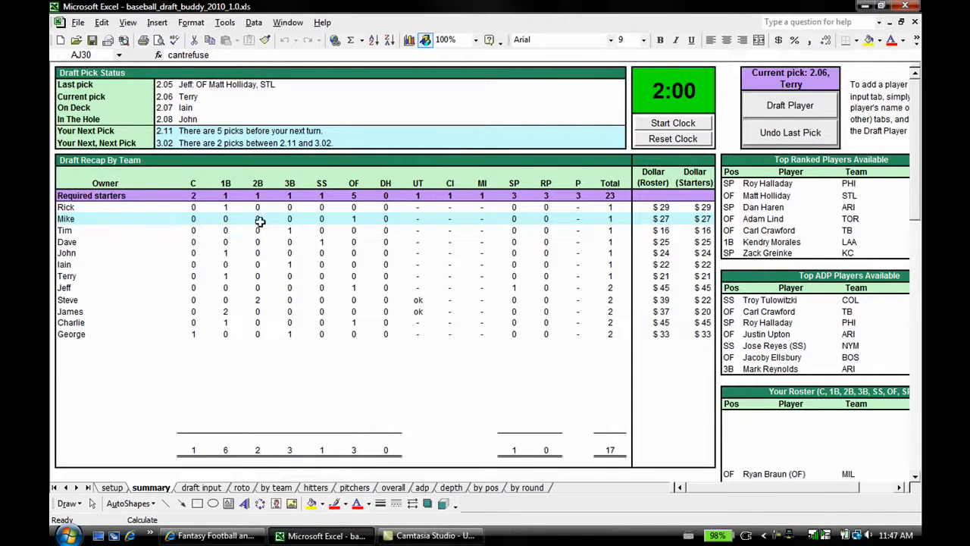
drag(715, 488, 758, 497)
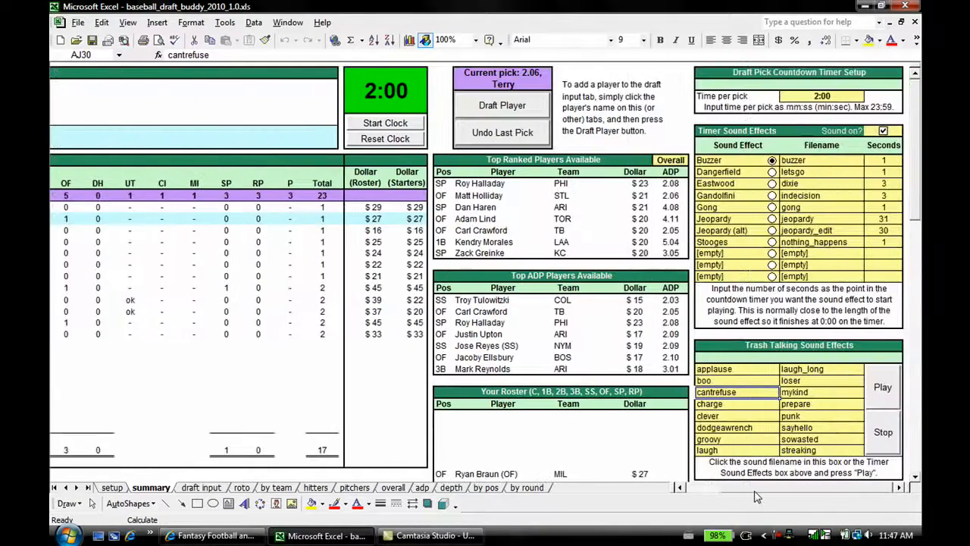
click(900, 489)
click(899, 488)
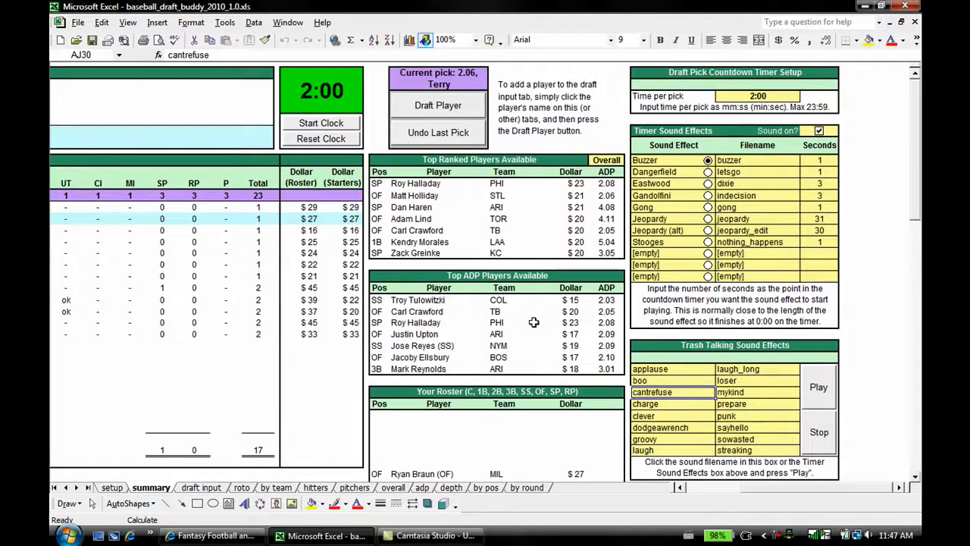
scroll(534, 322, down, 3)
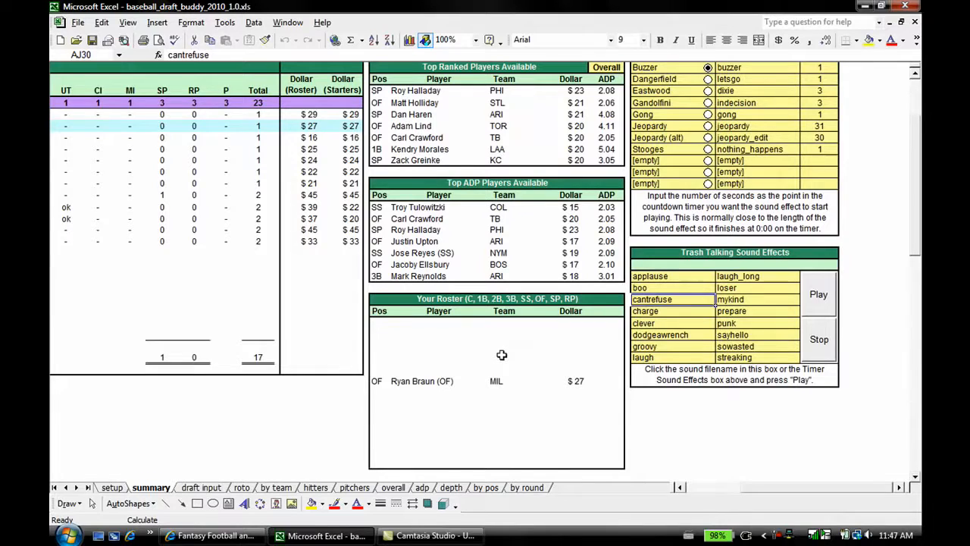
scroll(512, 338, up, 1)
scroll(523, 329, up, 2)
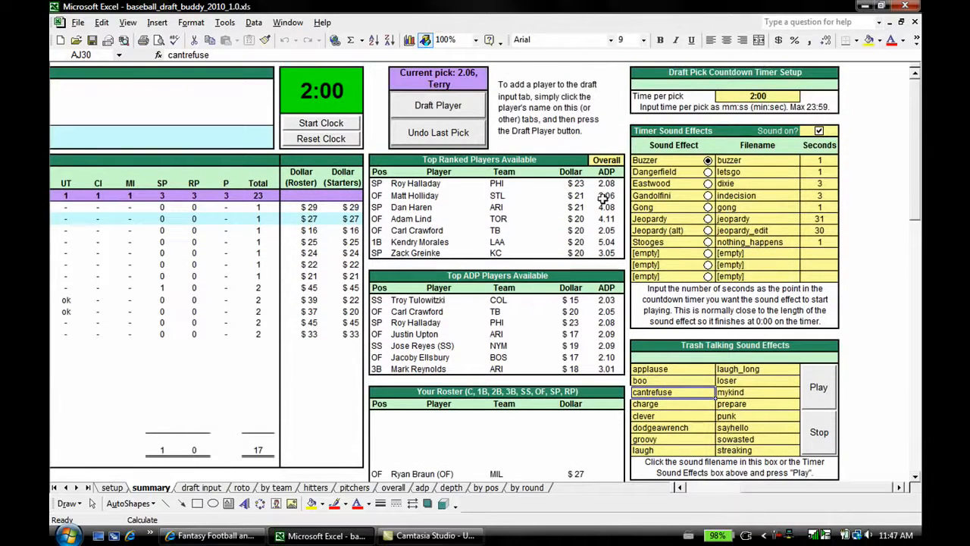
Step: Filter the summary sheet's Top Ranked Players Available list to the 1B position
click(604, 162)
click(631, 161)
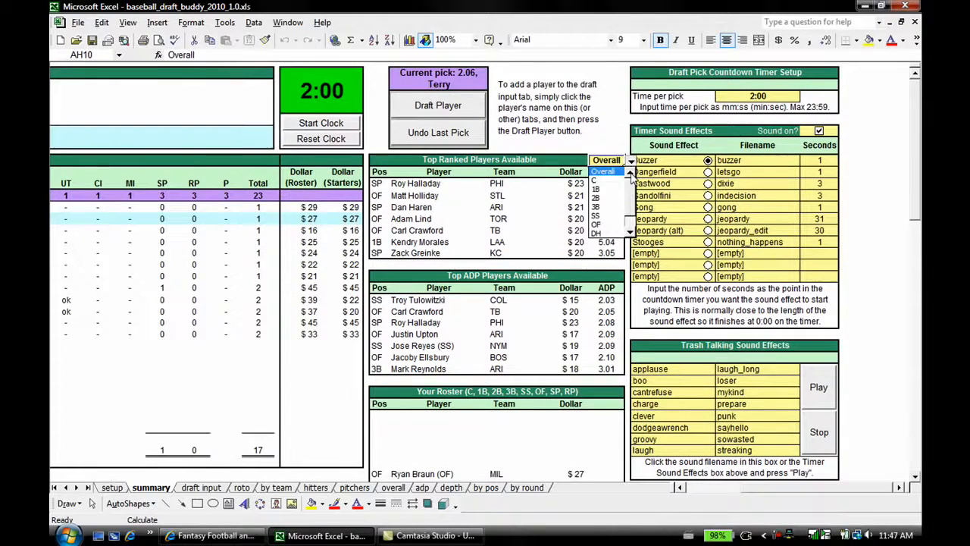
click(598, 188)
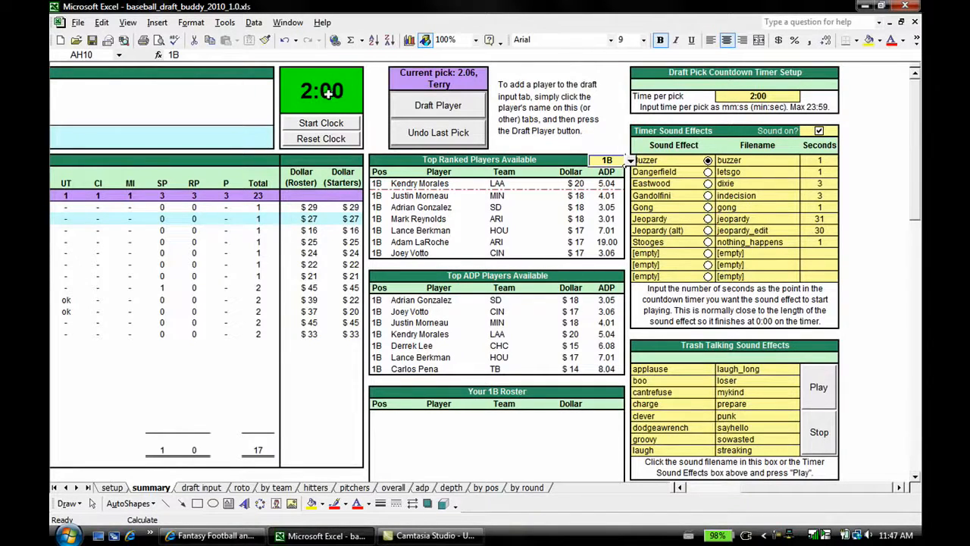
click(906, 487)
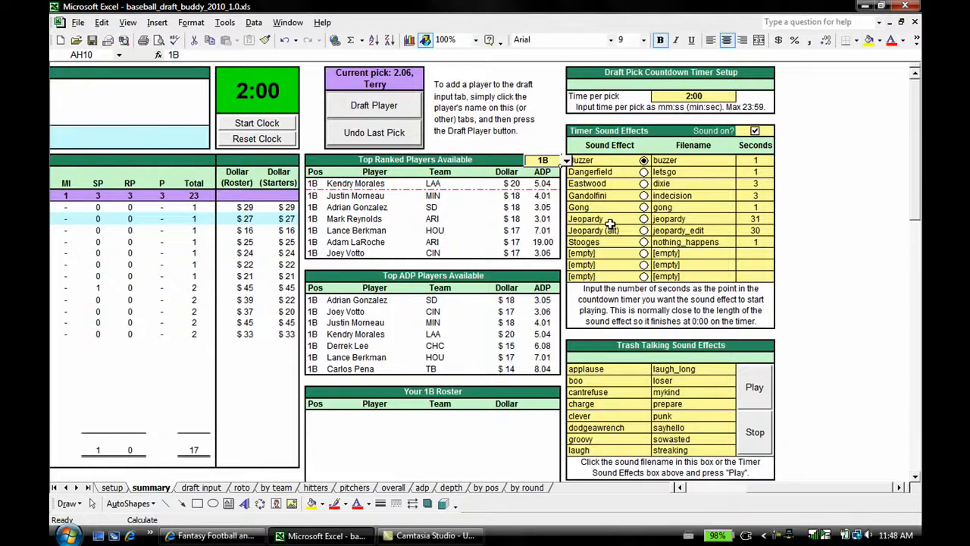
Step: On the draft input sheet, record pick 2.05 as traded to the owner in the second draft slot
click(202, 489)
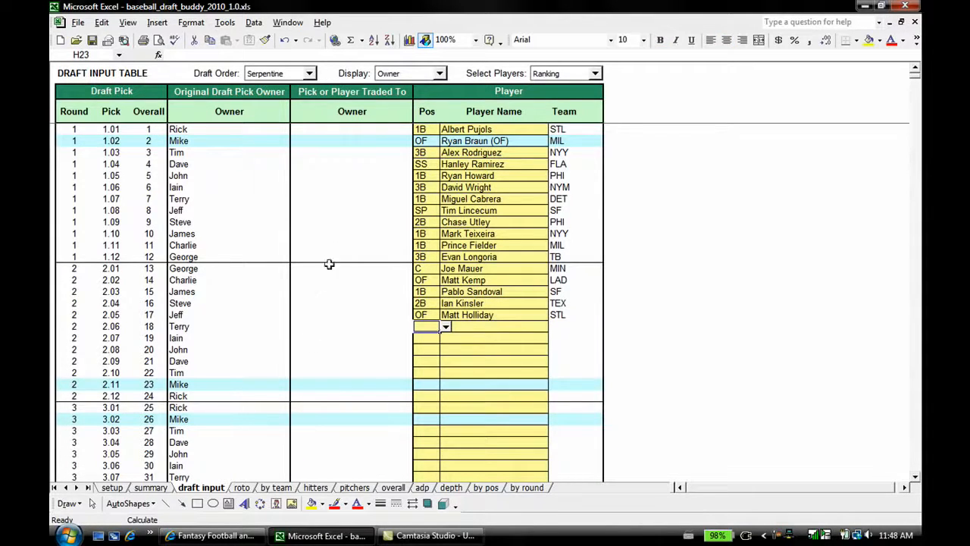
scroll(333, 266, down, 6)
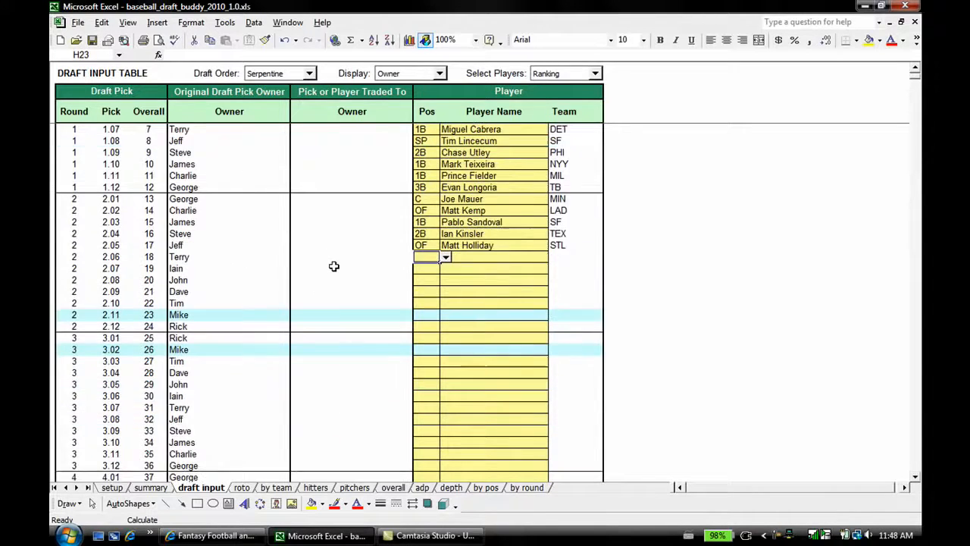
scroll(333, 266, down, 14)
scroll(330, 285, up, 20)
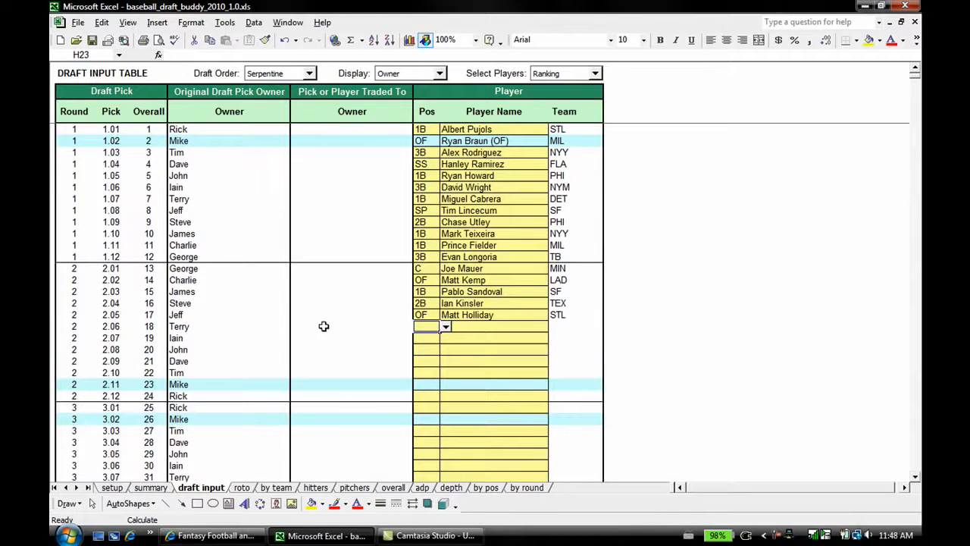
click(355, 314)
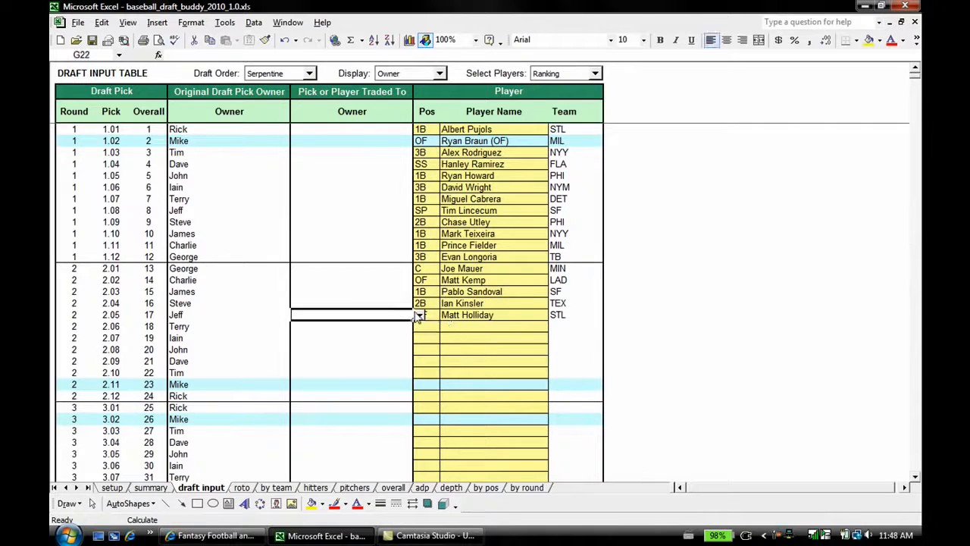
click(419, 315)
click(405, 337)
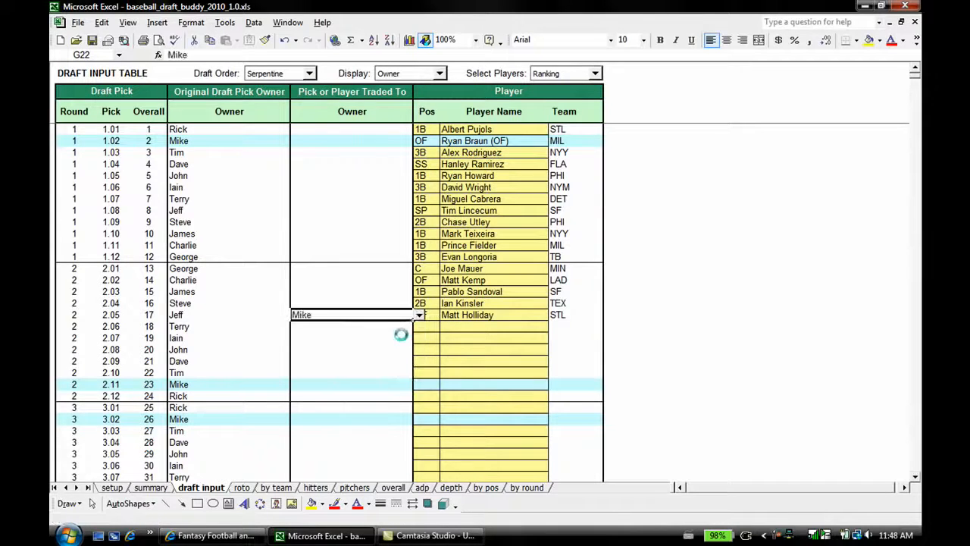
click(353, 281)
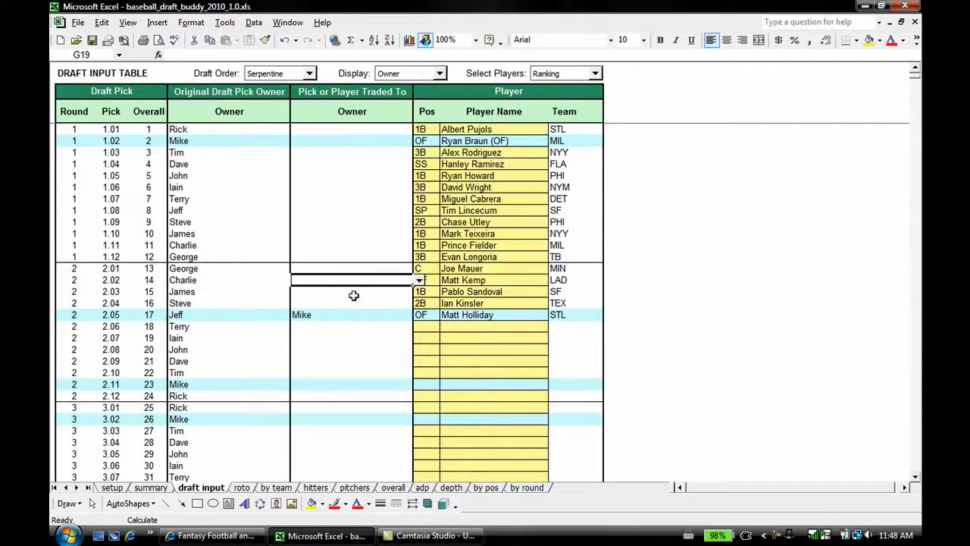
scroll(351, 322, down, 2)
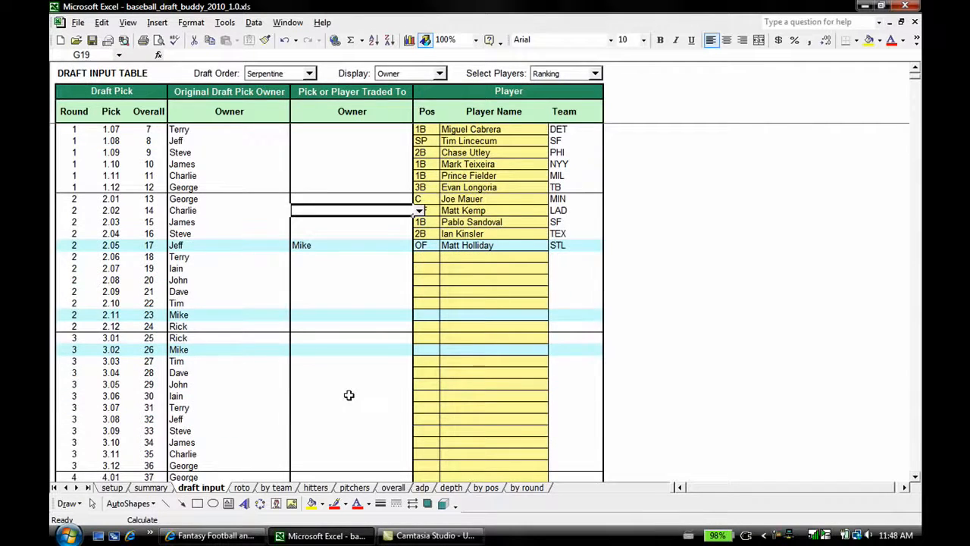
scroll(351, 338, up, 2)
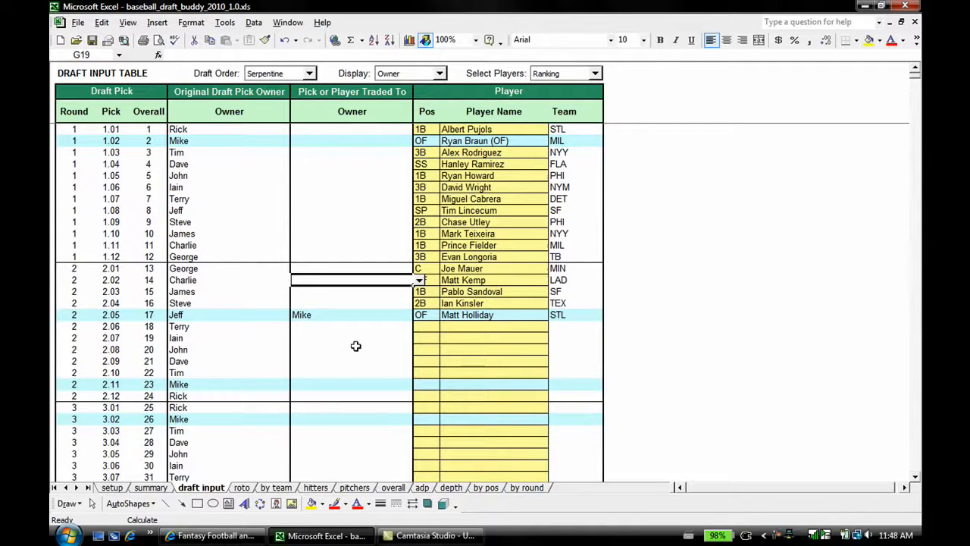
click(427, 327)
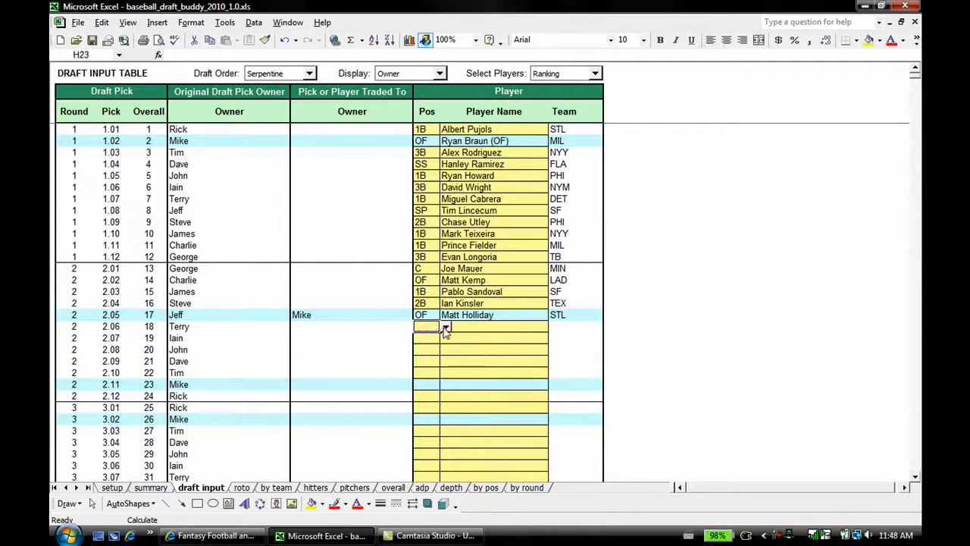
click(446, 329)
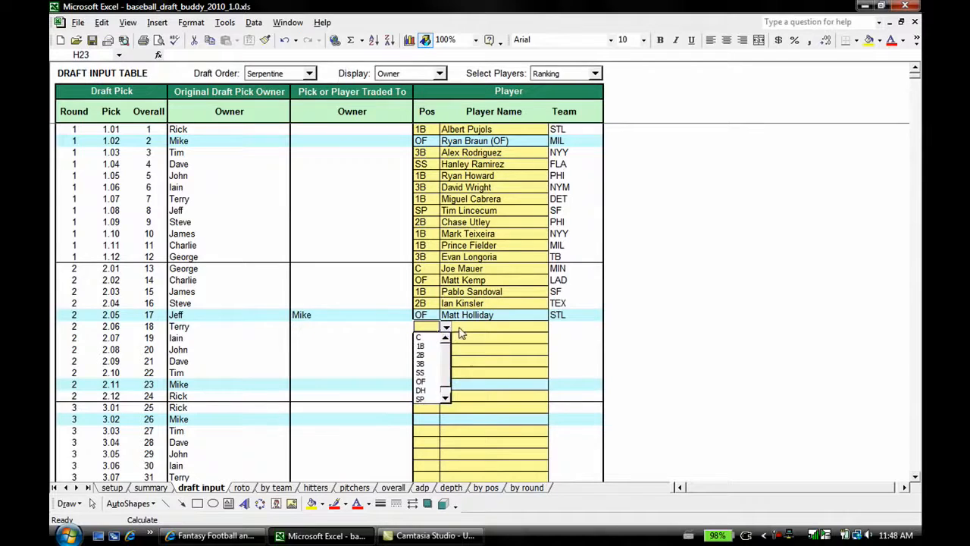
click(461, 331)
Step: Change the player drafted at pick 2.05 to first baseman (1B) Justin Morneau
click(429, 317)
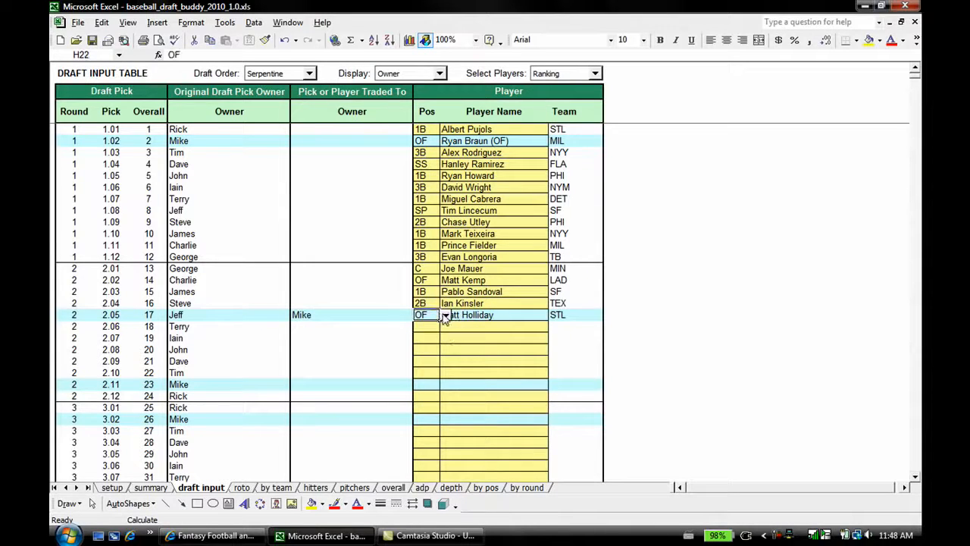
click(446, 314)
click(429, 327)
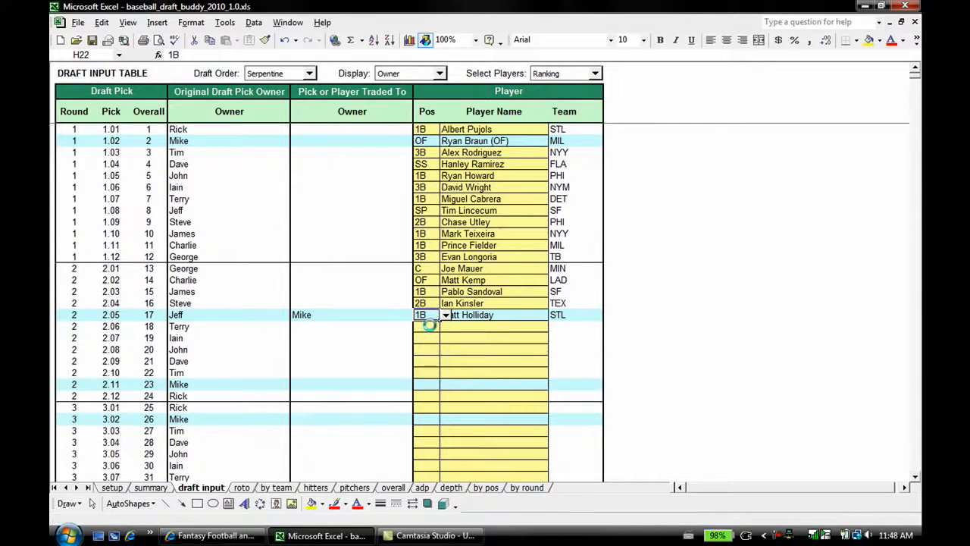
click(497, 316)
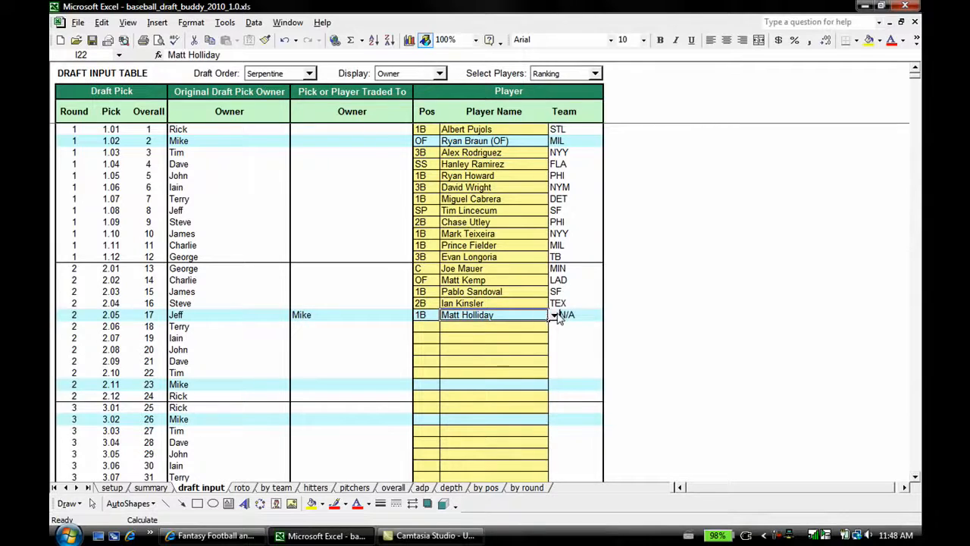
click(554, 316)
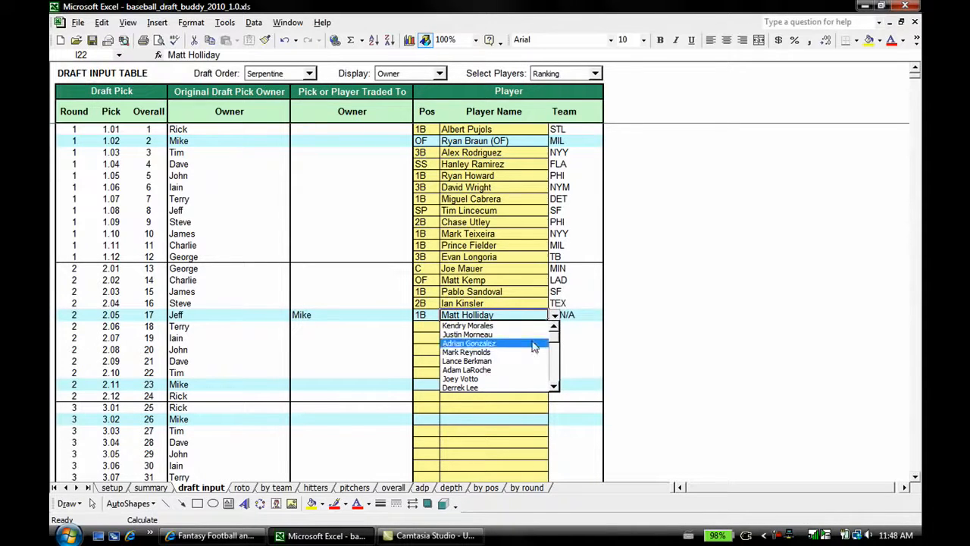
click(467, 335)
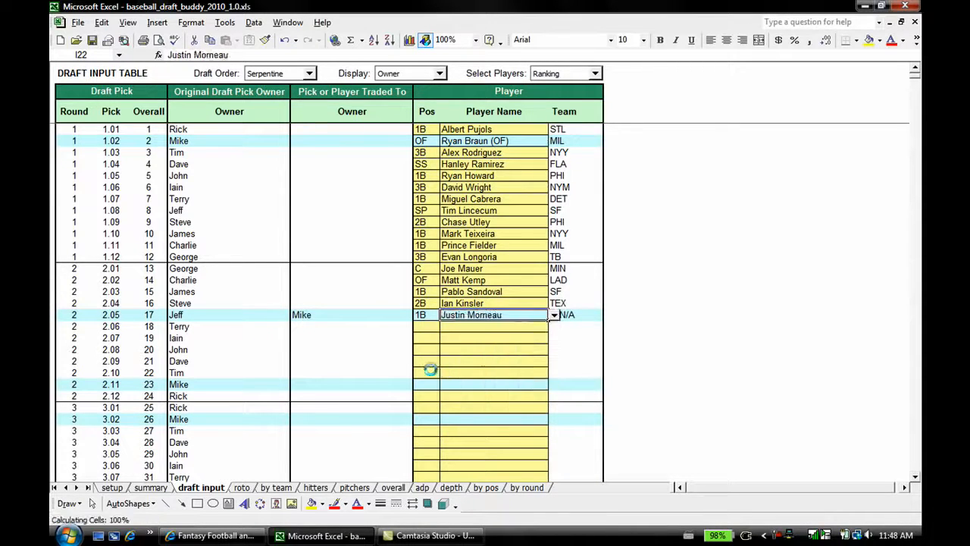
click(427, 327)
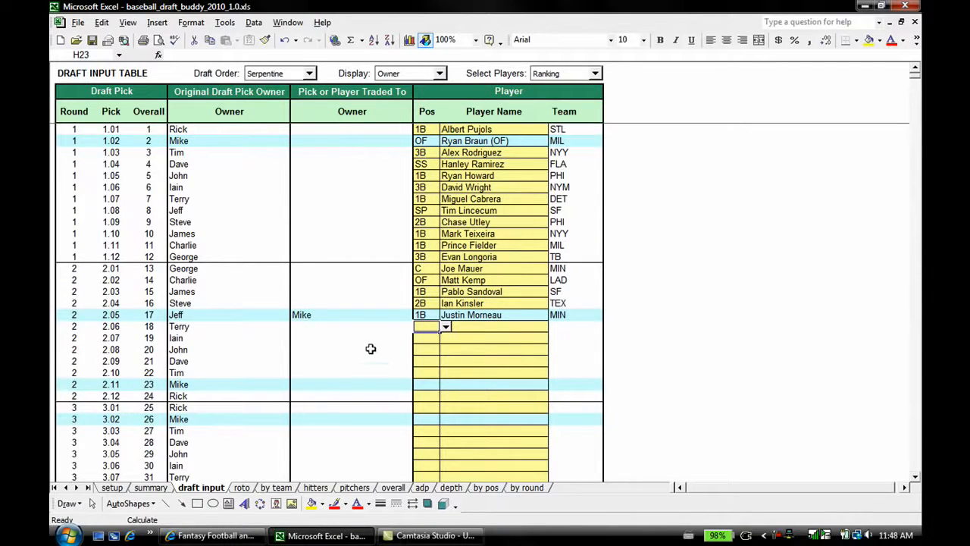
Step: Examine the projected roto standings and the first team's expanded roster details on the by team sheet
click(242, 487)
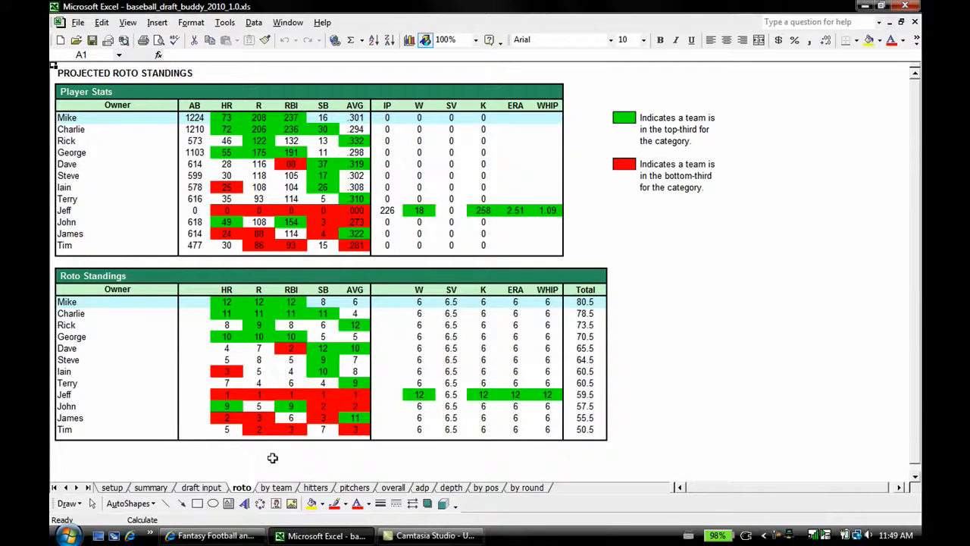
click(278, 487)
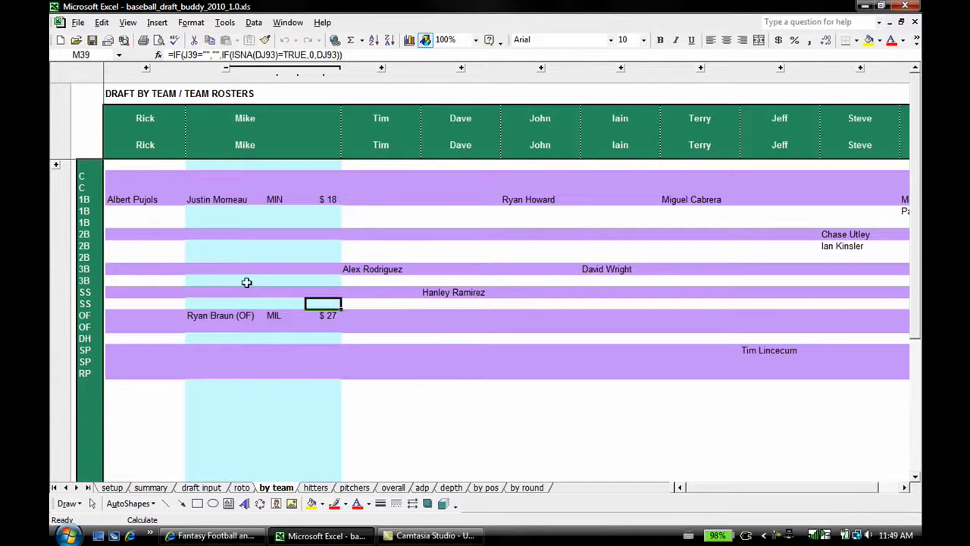
click(146, 67)
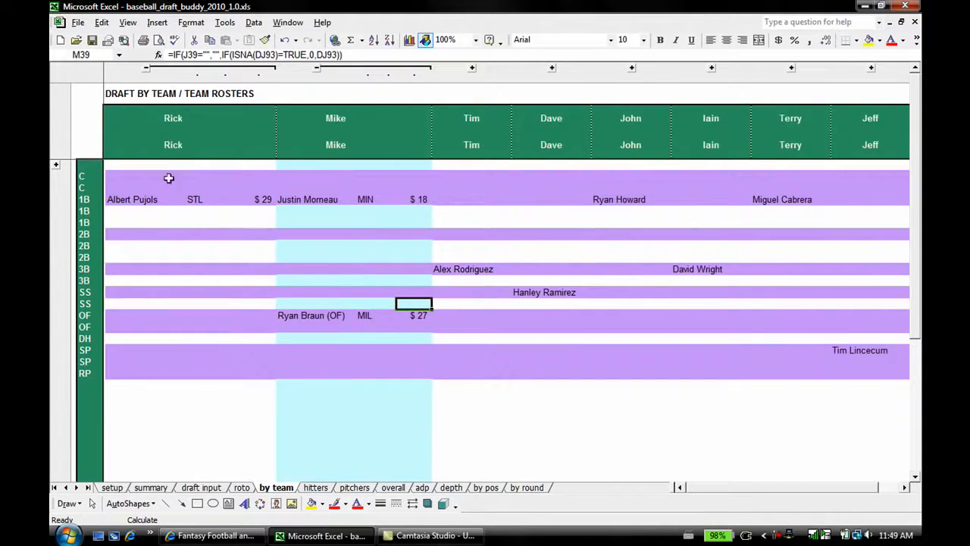
click(144, 201)
click(199, 199)
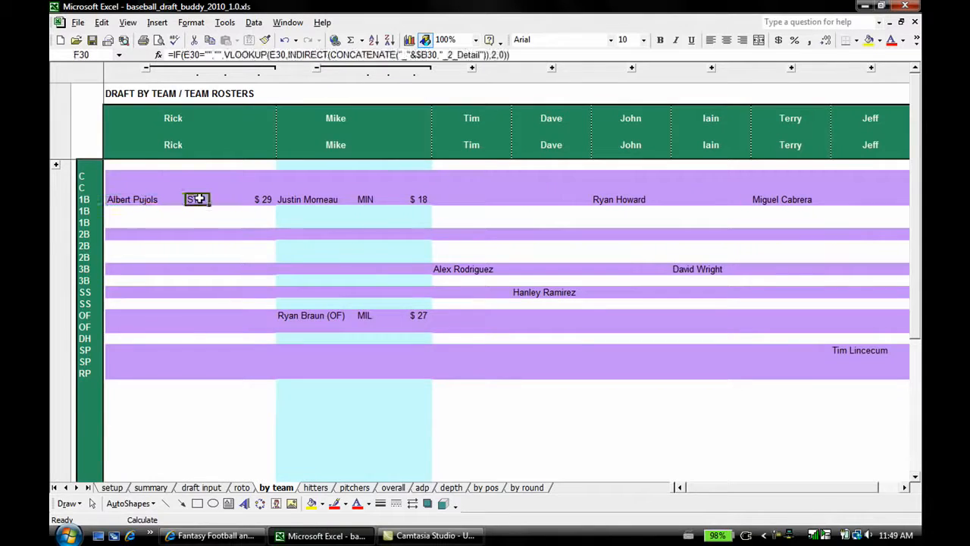
click(262, 198)
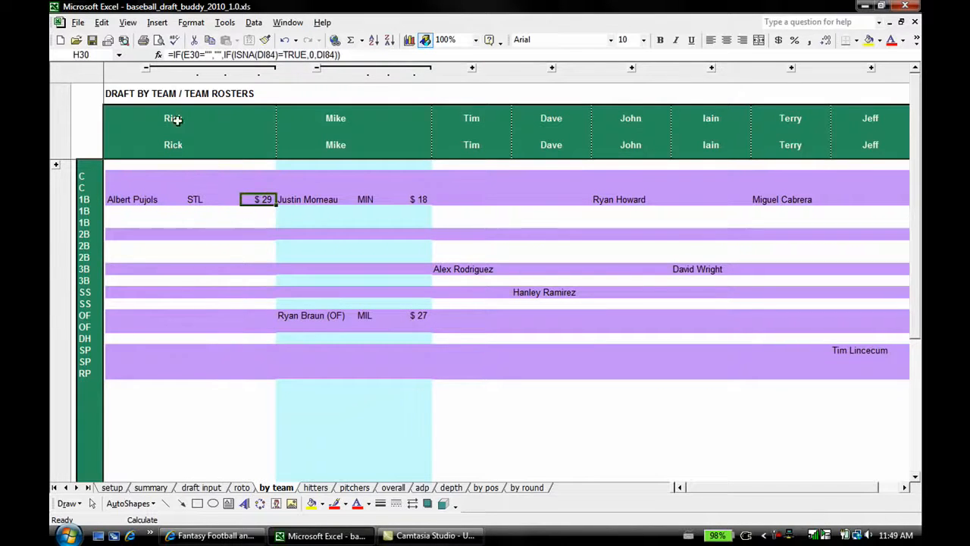
click(147, 68)
Step: Look through the remaining positions and the other teams' rosters on the by team sheet
scroll(282, 273, down, 1)
scroll(284, 275, up, 1)
scroll(283, 273, down, 1)
scroll(282, 273, up, 1)
drag(704, 492, 735, 498)
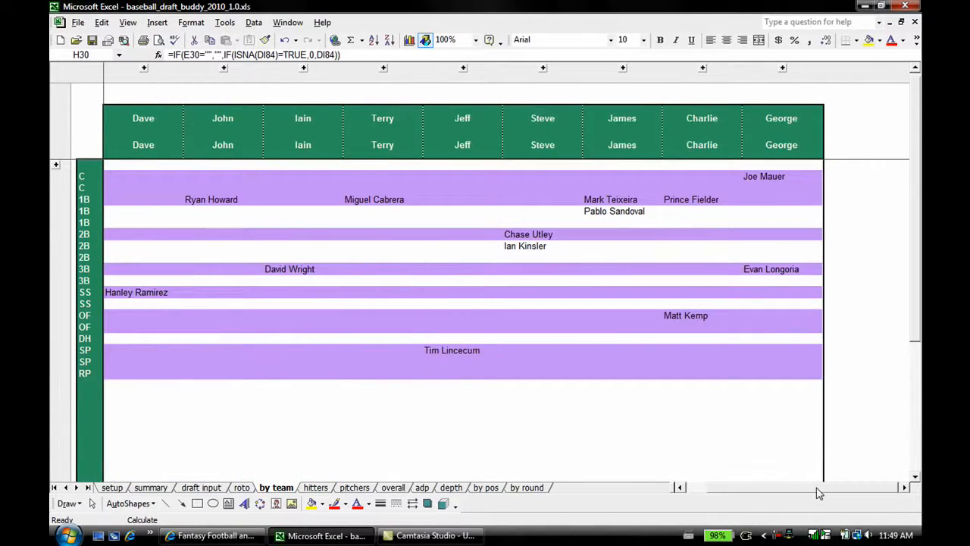
drag(819, 492, 775, 494)
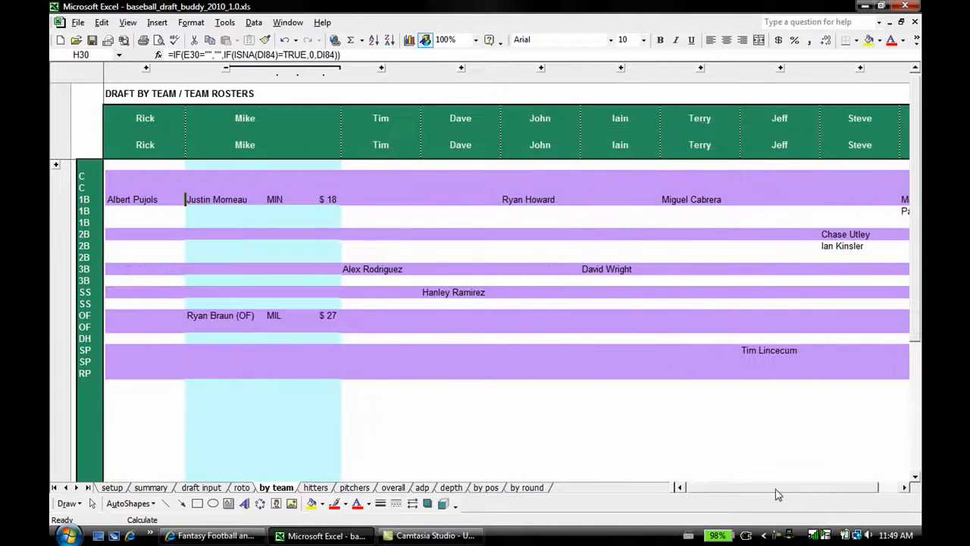
Step: Compare the hitters, pitchers and overall cheatsheets of remaining players, and return to the hitters cheatsheet
click(312, 488)
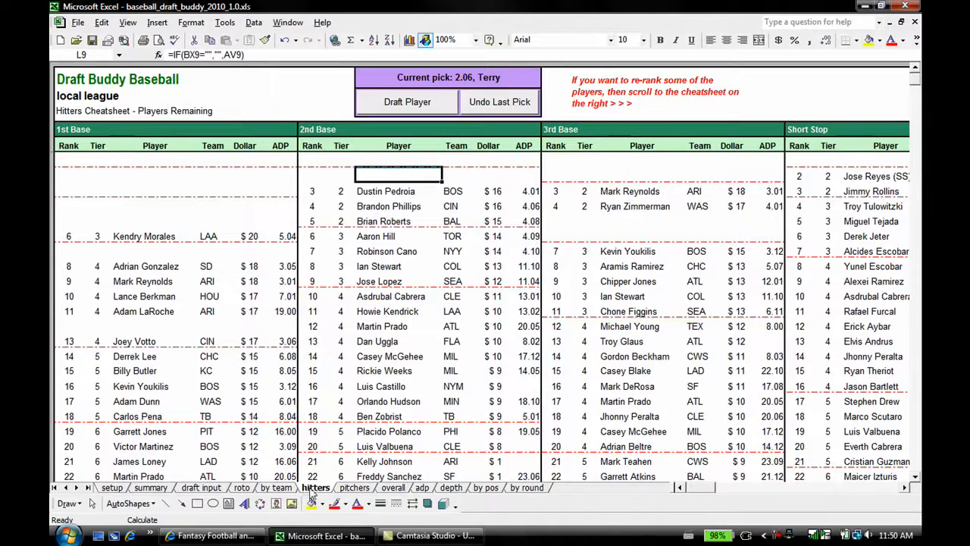
click(351, 489)
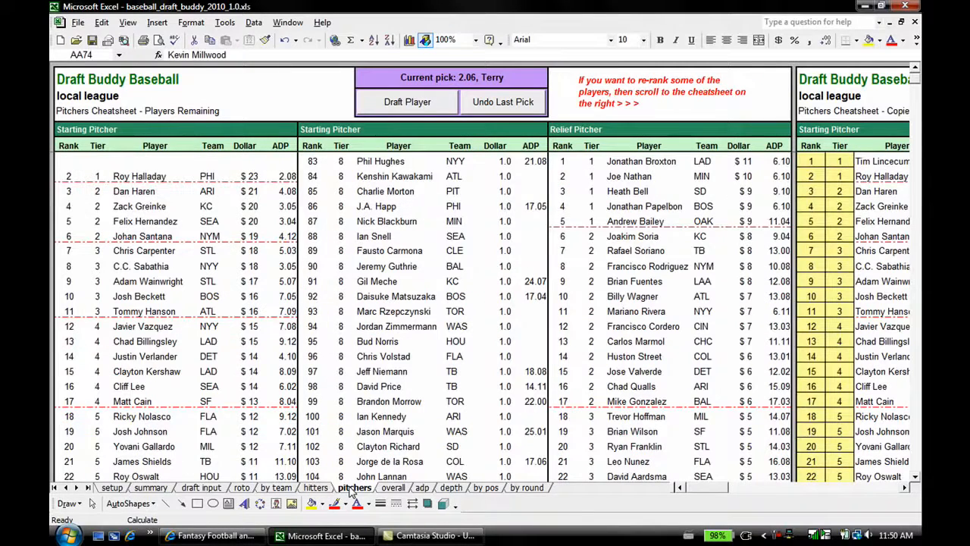
click(393, 489)
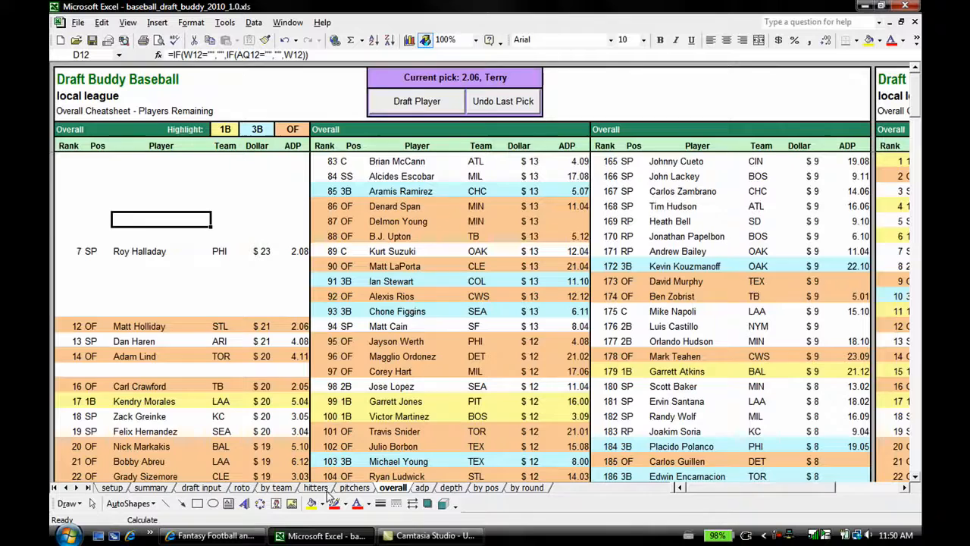
click(316, 489)
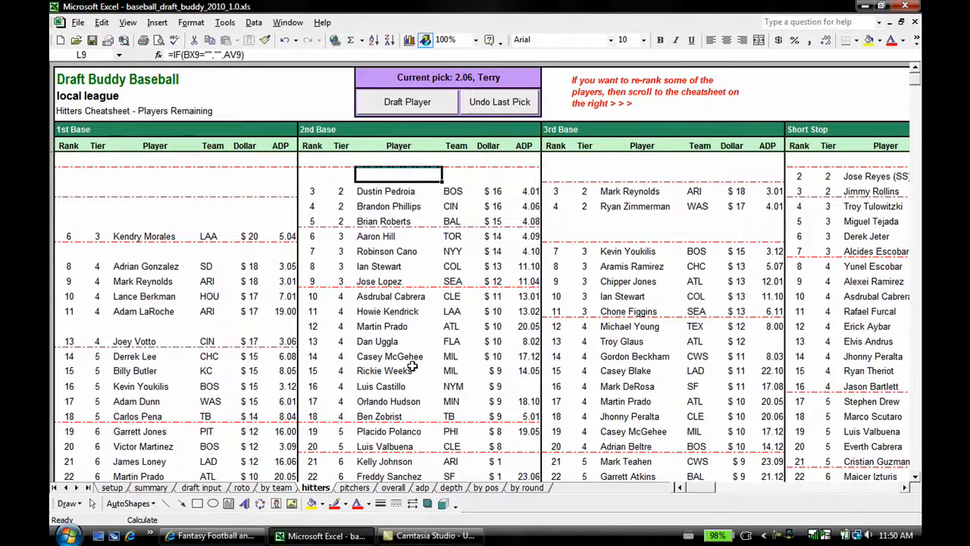
Step: Examine the drafted first basemen's blank rows on the hitters cheatsheet and the copied cheatsheet with its re-rank controls
click(143, 160)
click(143, 176)
click(145, 191)
click(144, 208)
click(136, 221)
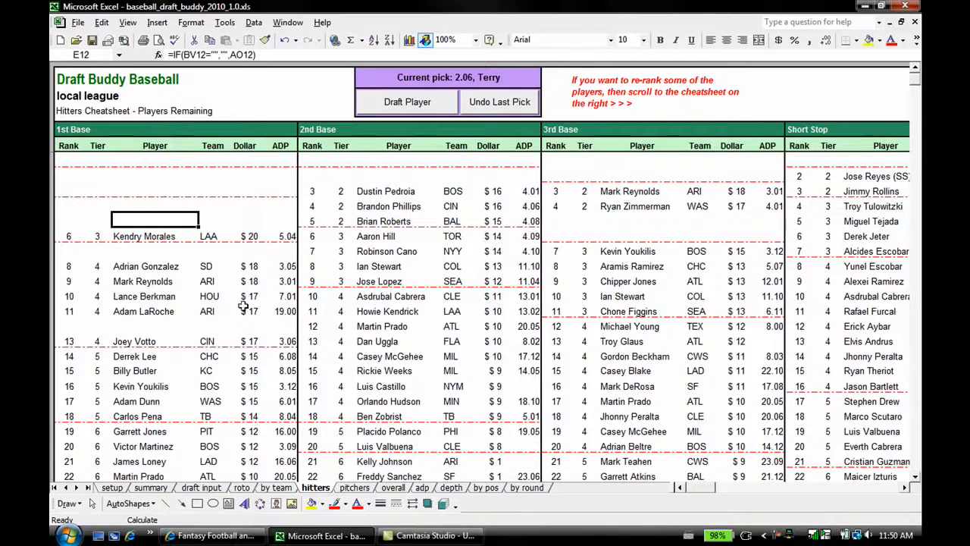
click(145, 159)
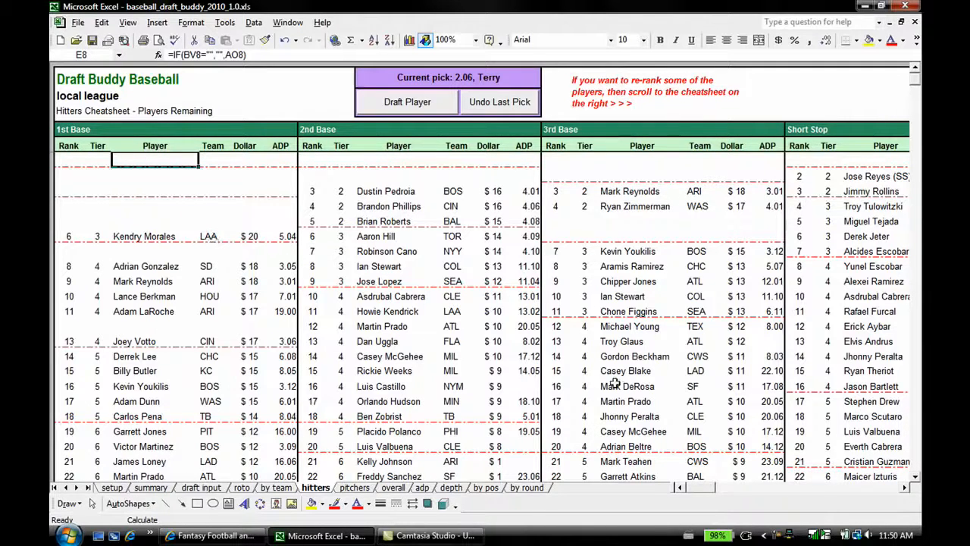
drag(695, 487, 745, 500)
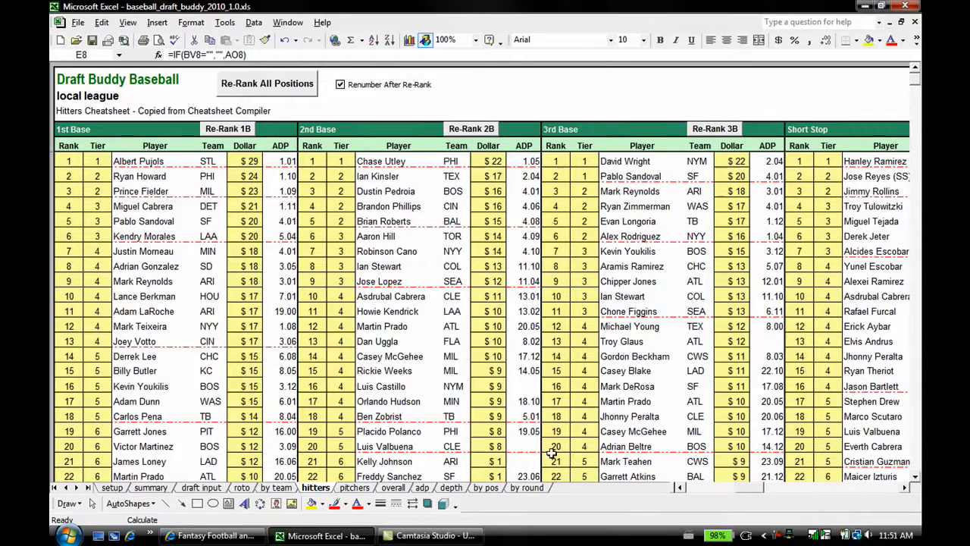
double_click(697, 489)
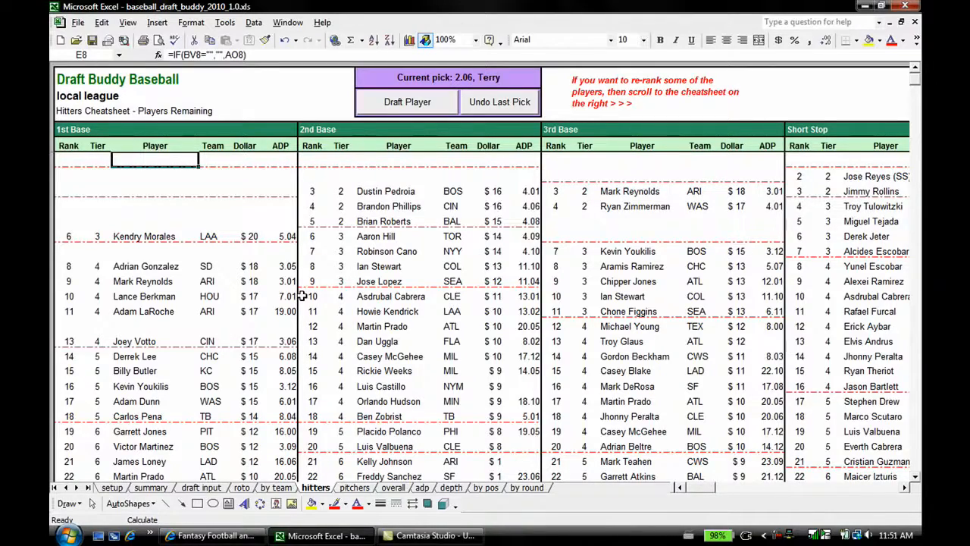
Step: Look through the remaining catchers and outfielders on the hitters cheatsheet, plus the pitchers and overall cheatsheets
scroll(352, 330, down, 9)
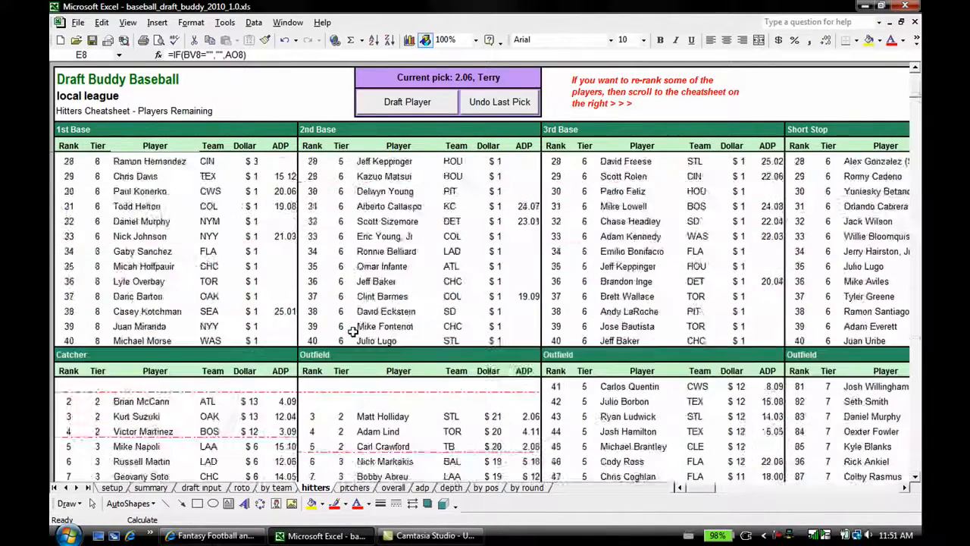
scroll(353, 332, down, 5)
scroll(379, 327, down, 3)
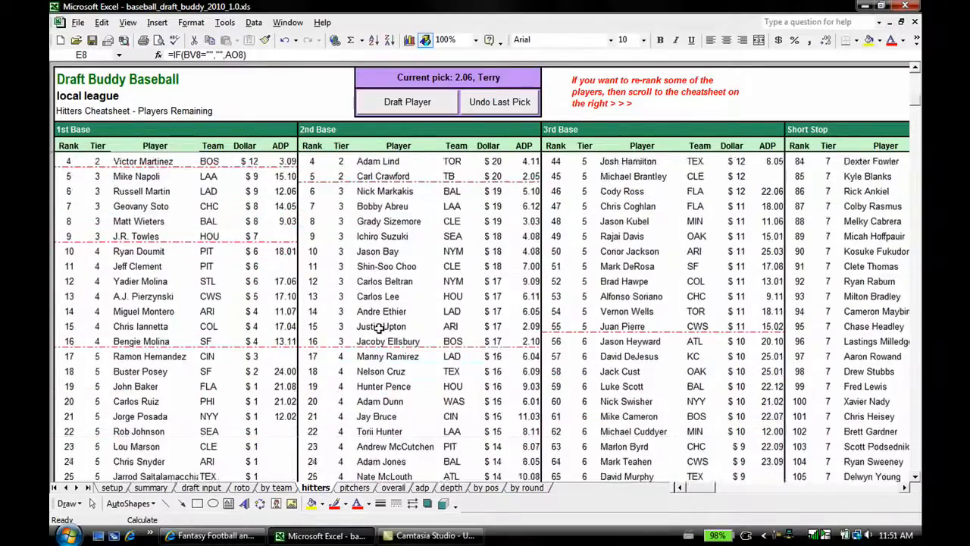
scroll(379, 328, up, 9)
scroll(379, 328, up, 8)
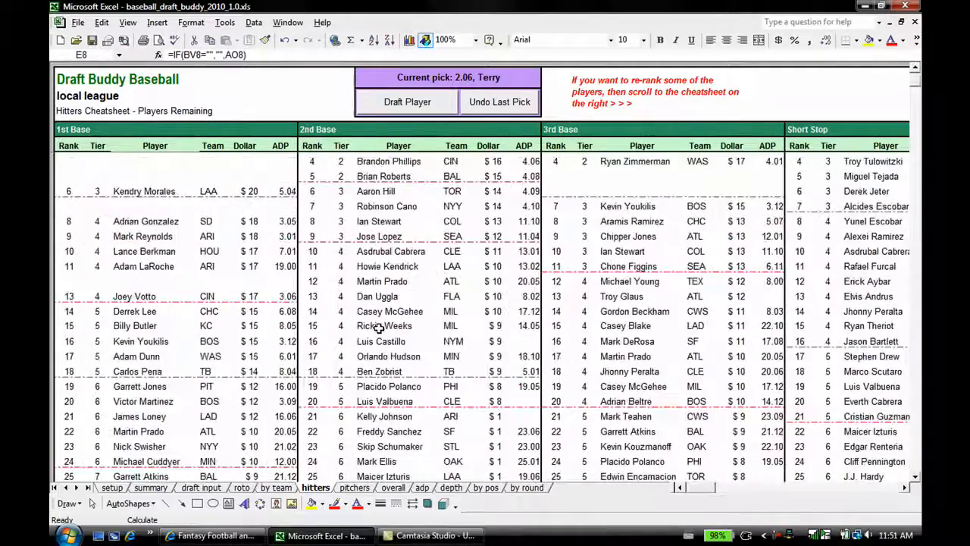
click(355, 488)
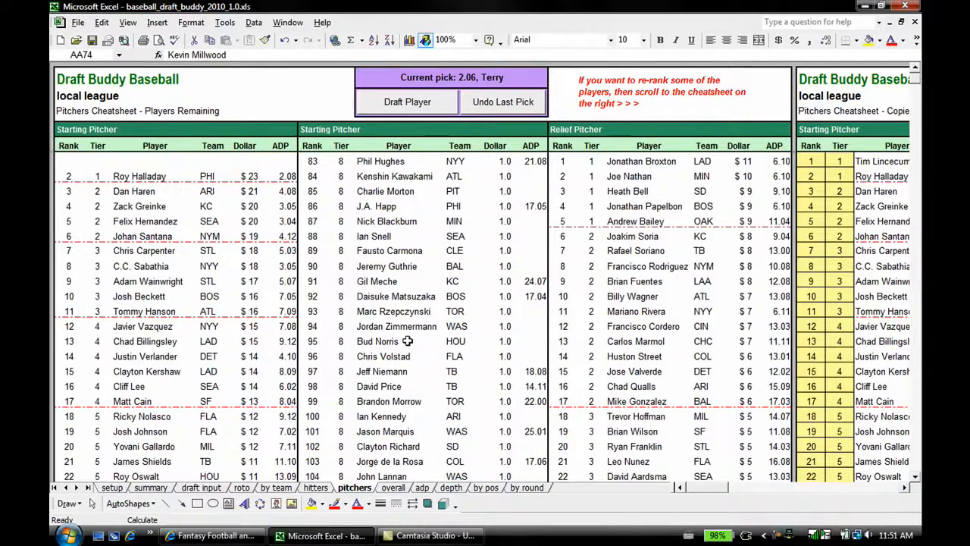
click(393, 489)
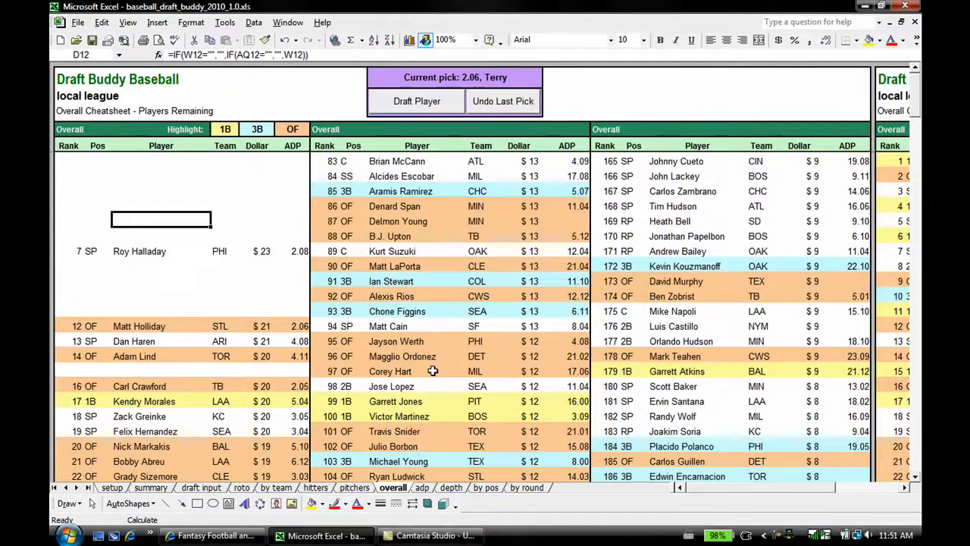
mouse_move(741, 494)
mouse_down()
mouse_move(791, 492)
mouse_move(725, 497)
mouse_up()
Step: Draft shortstop Jose Reyes (SS) at pick 2.06 from the hitters cheatsheet and check the pick in the draft input table
click(314, 487)
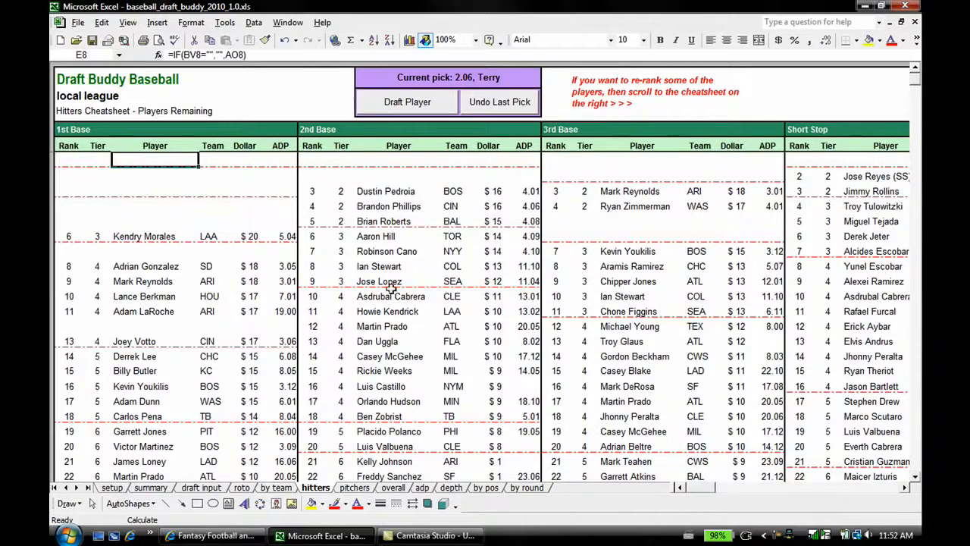
drag(705, 488, 718, 493)
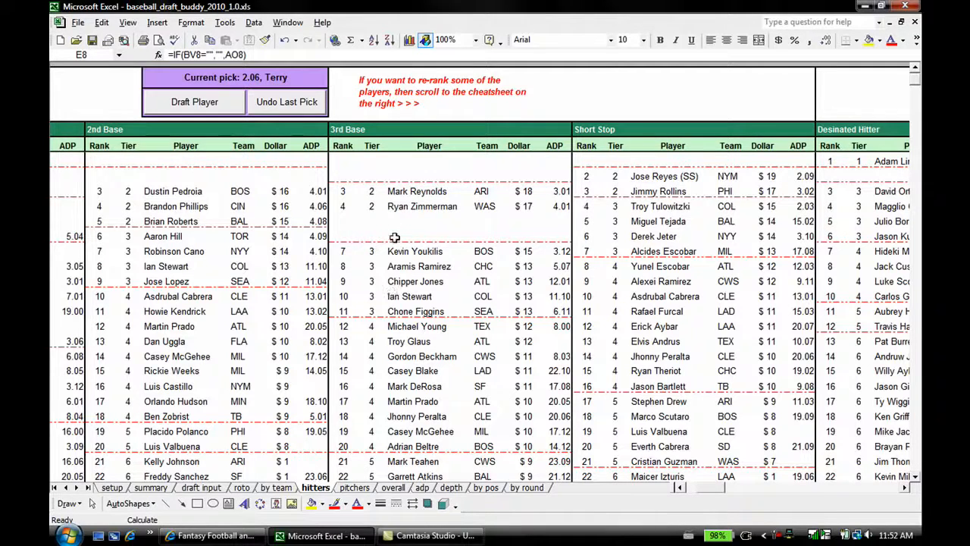
click(659, 175)
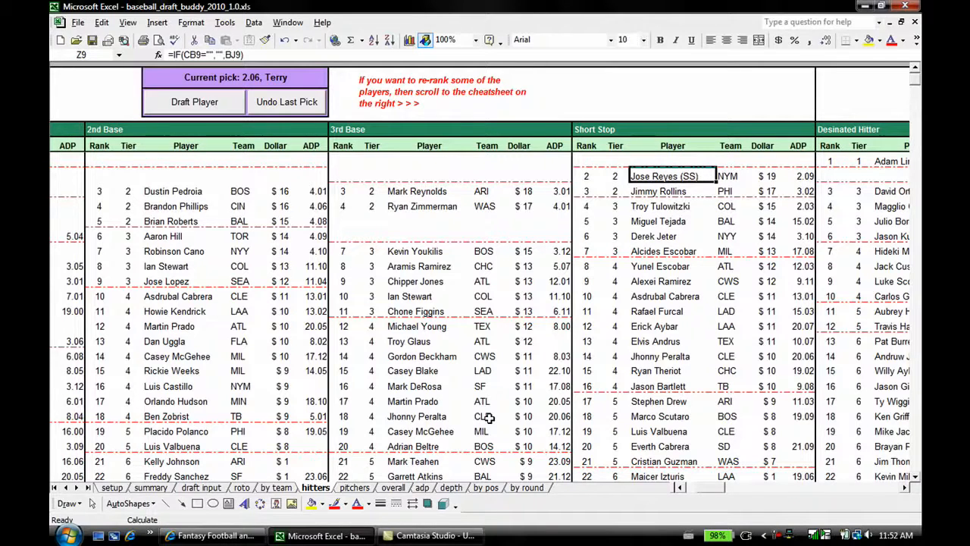
click(190, 104)
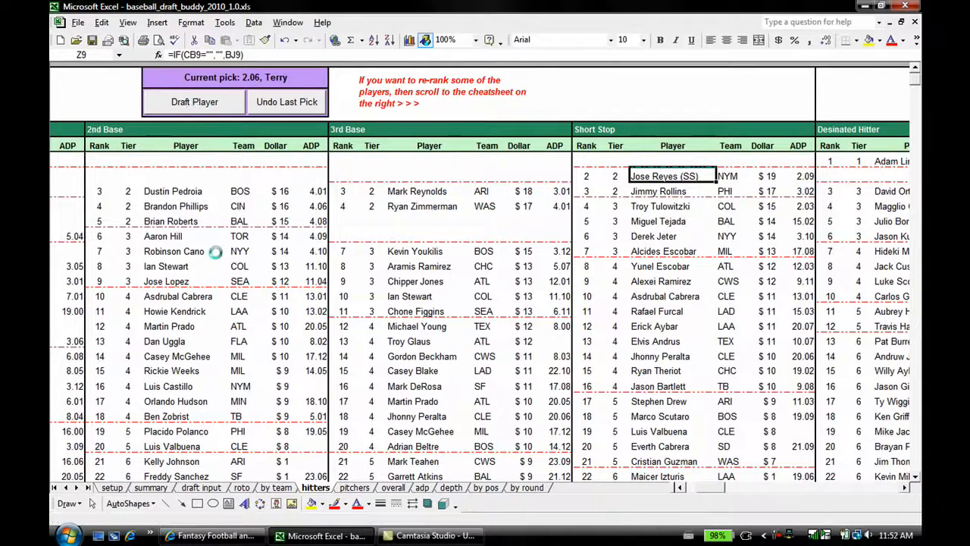
click(202, 488)
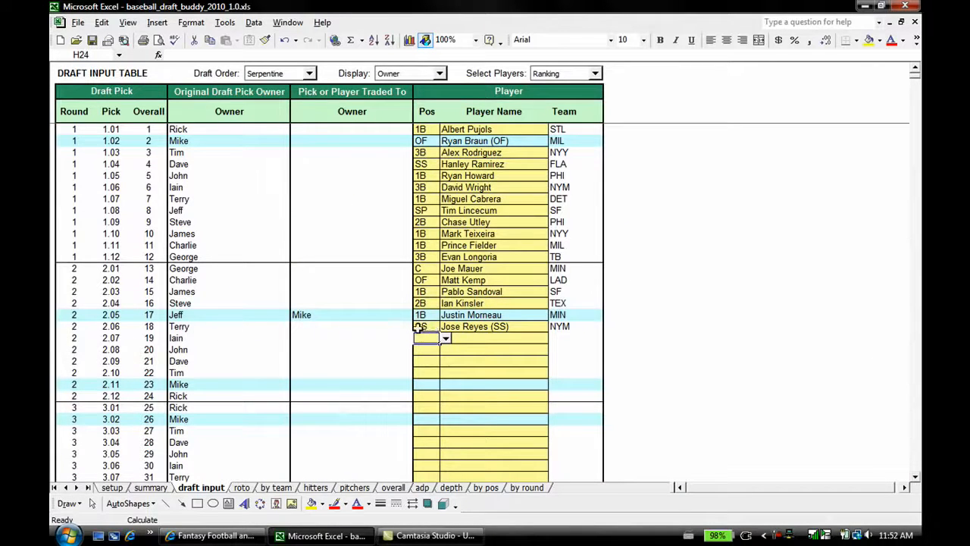
click(315, 488)
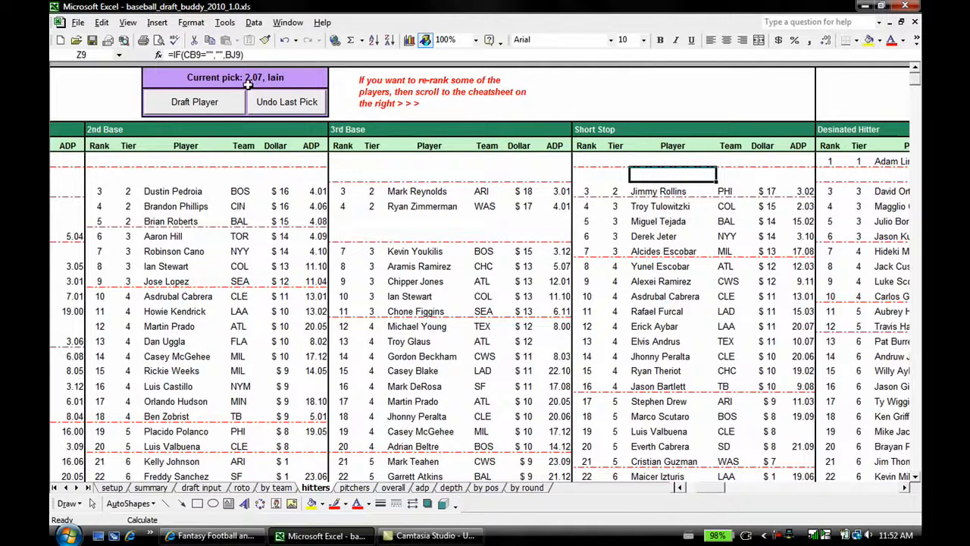
Step: View the position choices for pick 2.07 in the draft input table, and draft second baseman Dustin Pedroia from the hitters cheatsheet
click(201, 488)
click(446, 340)
click(447, 339)
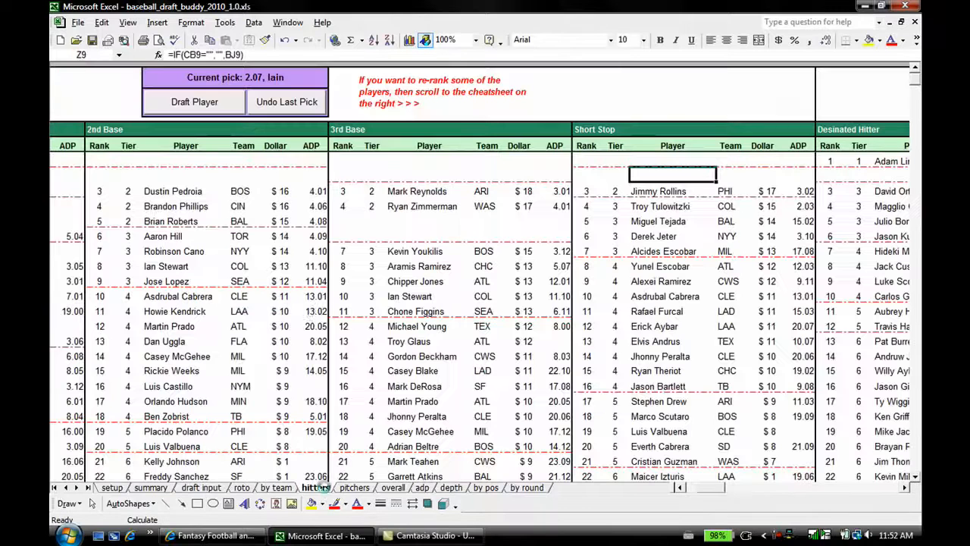
click(322, 489)
click(179, 191)
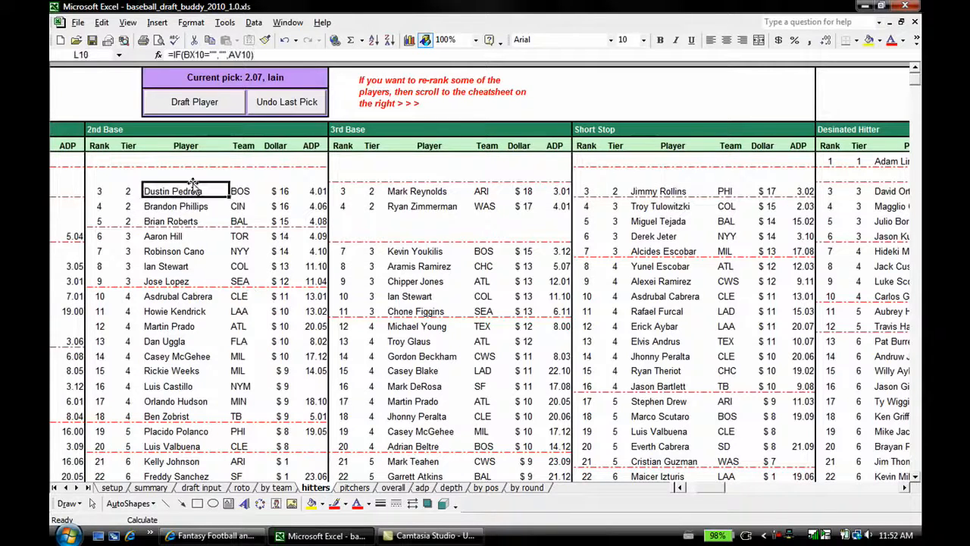
click(190, 102)
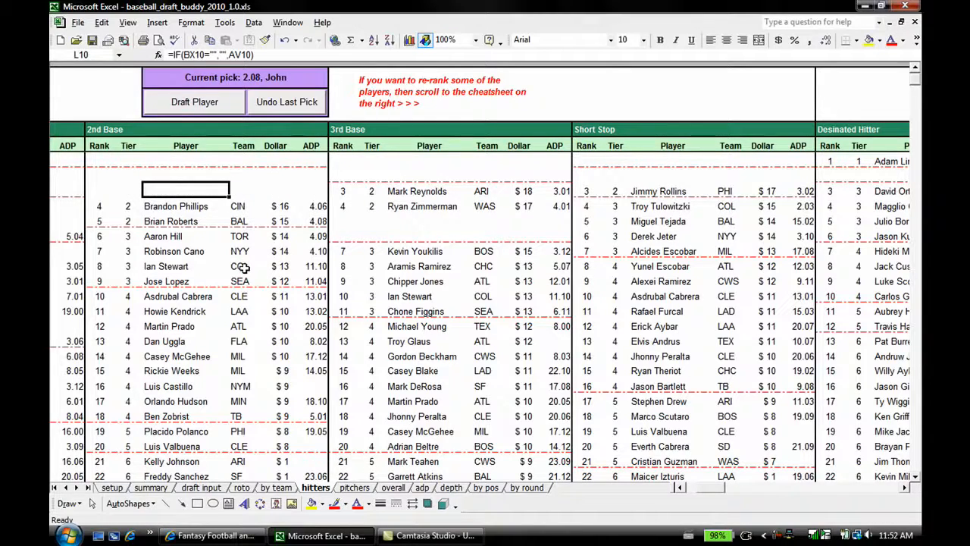
Step: Draft starting pitcher Roy Halladay at pick 2.08 from the pitchers cheatsheet
click(354, 488)
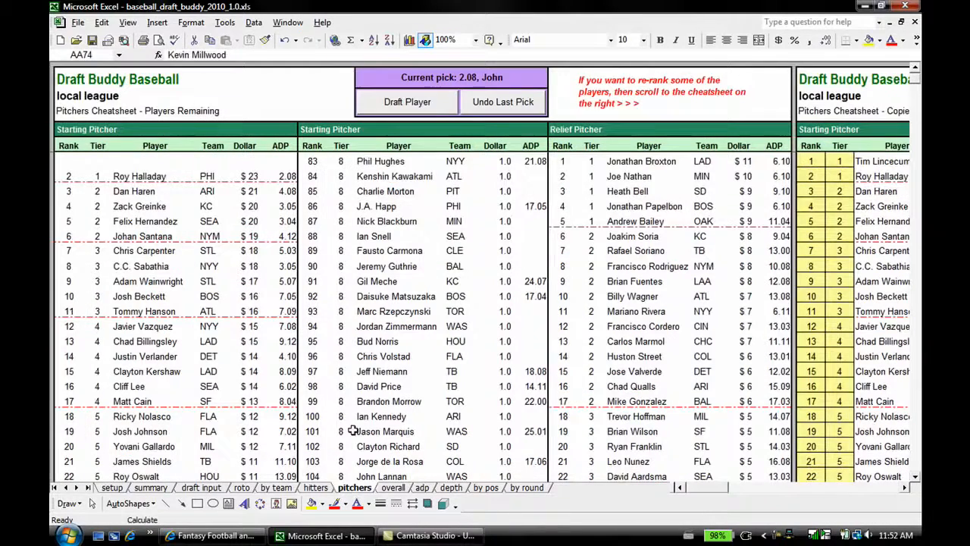
click(157, 179)
click(413, 101)
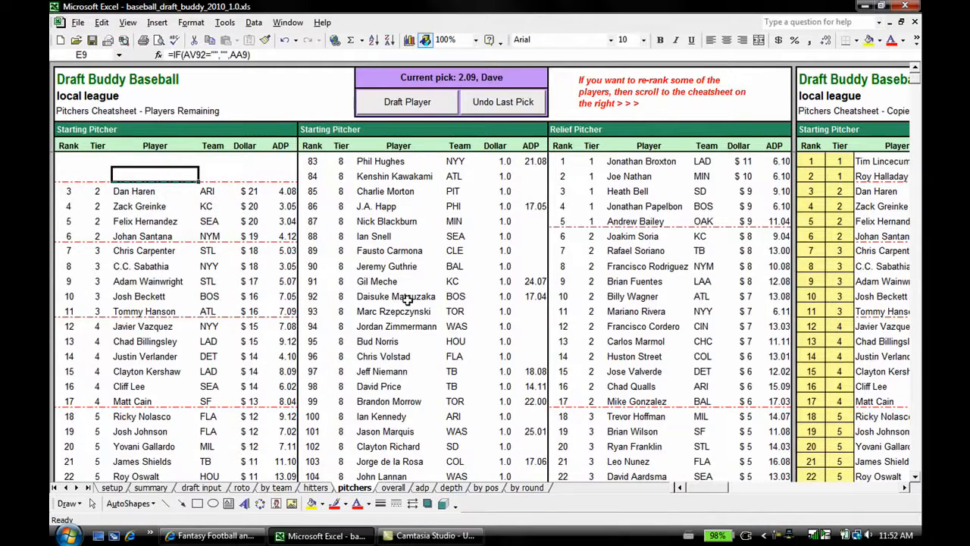
Step: Review the remaining players on the overall cheatsheet and compare remaining and full rankings on the average draft position sheet
click(392, 487)
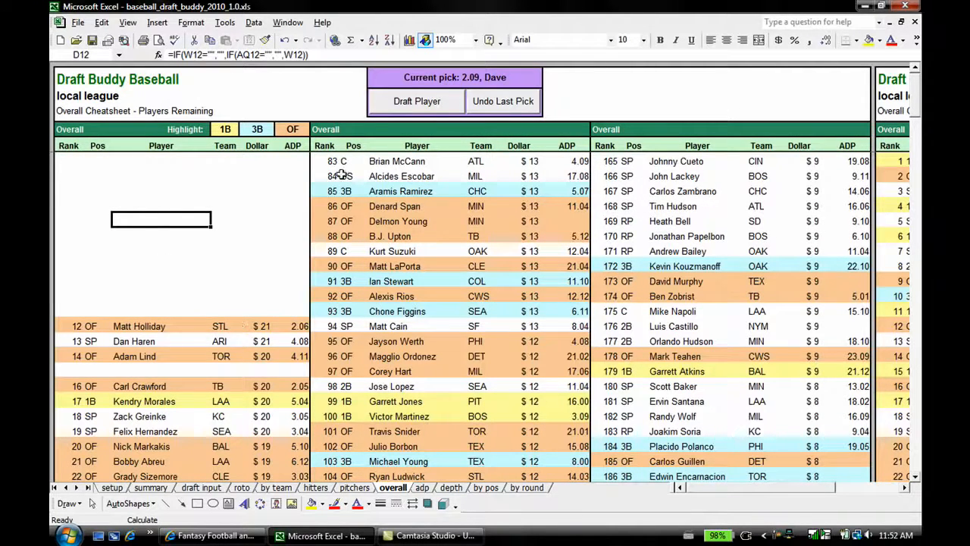
click(422, 487)
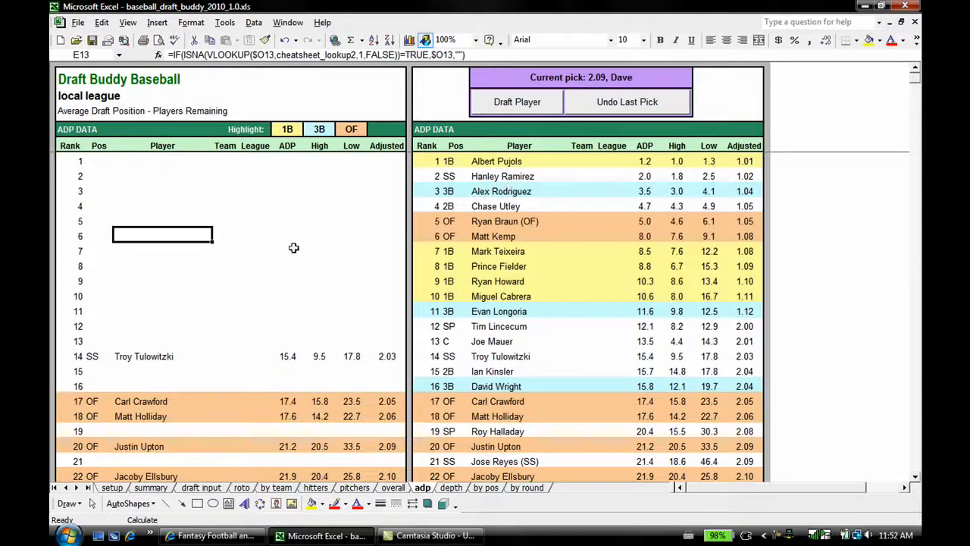
click(157, 199)
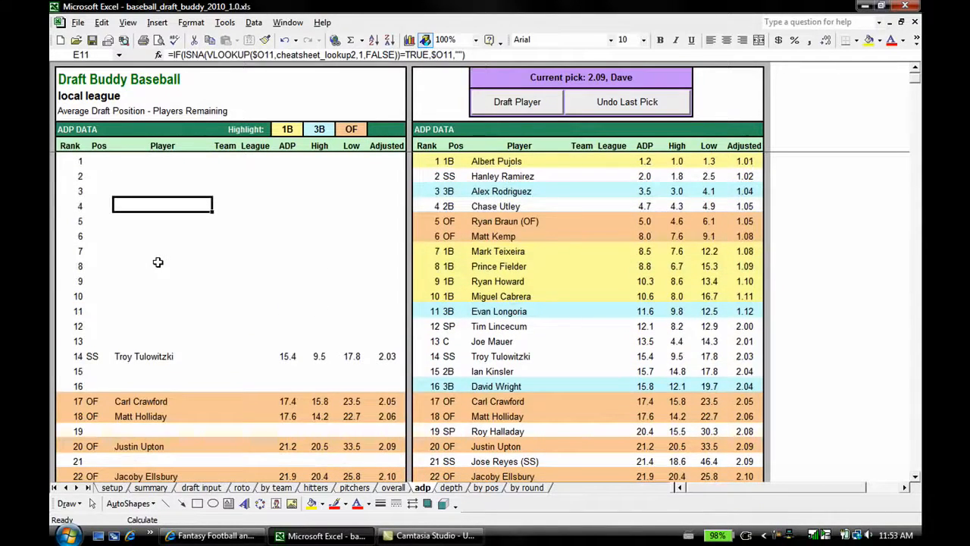
scroll(191, 274, down, 1)
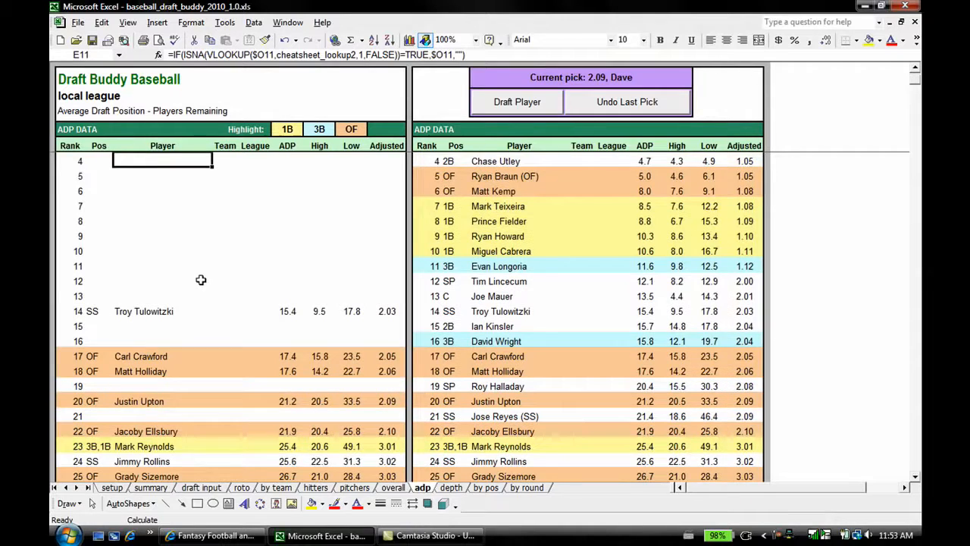
scroll(212, 276, down, 1)
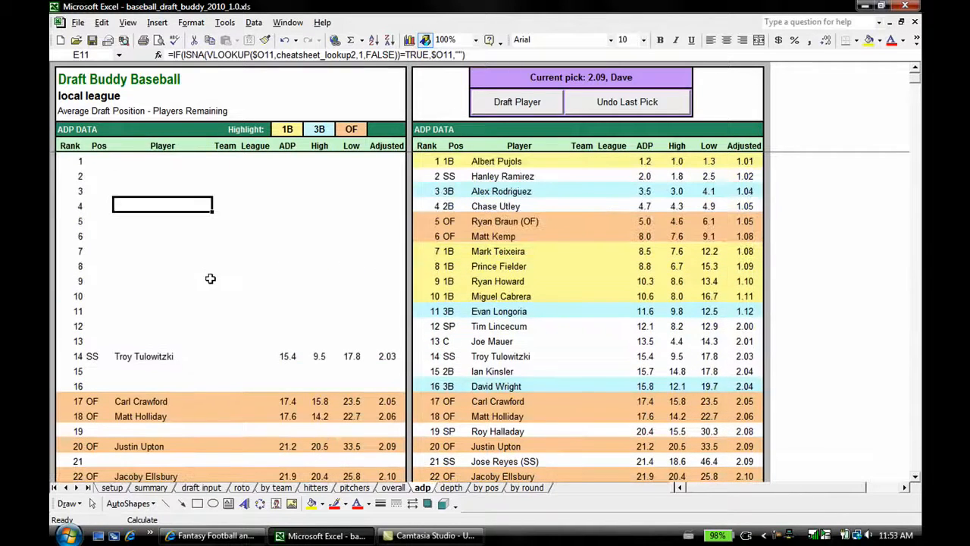
scroll(211, 278, down, 3)
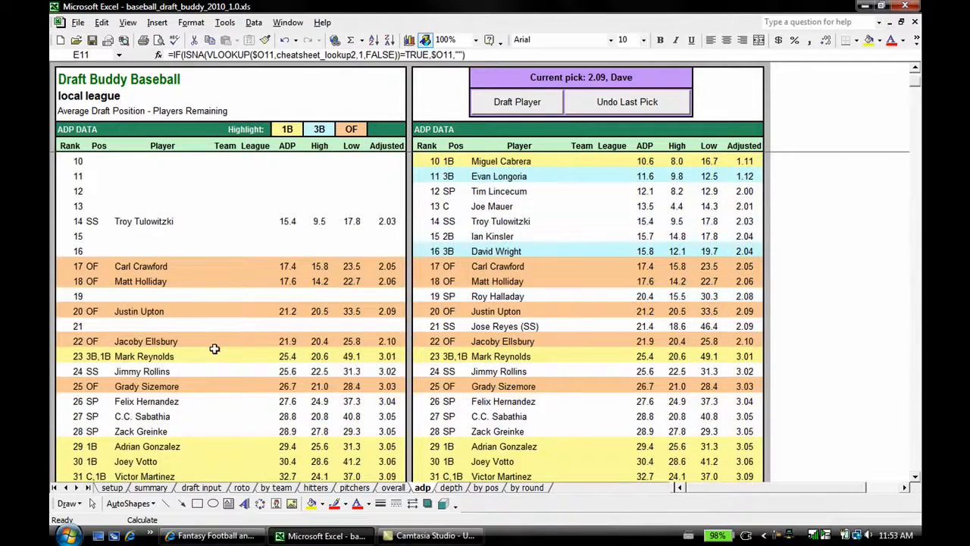
scroll(217, 341, down, 1)
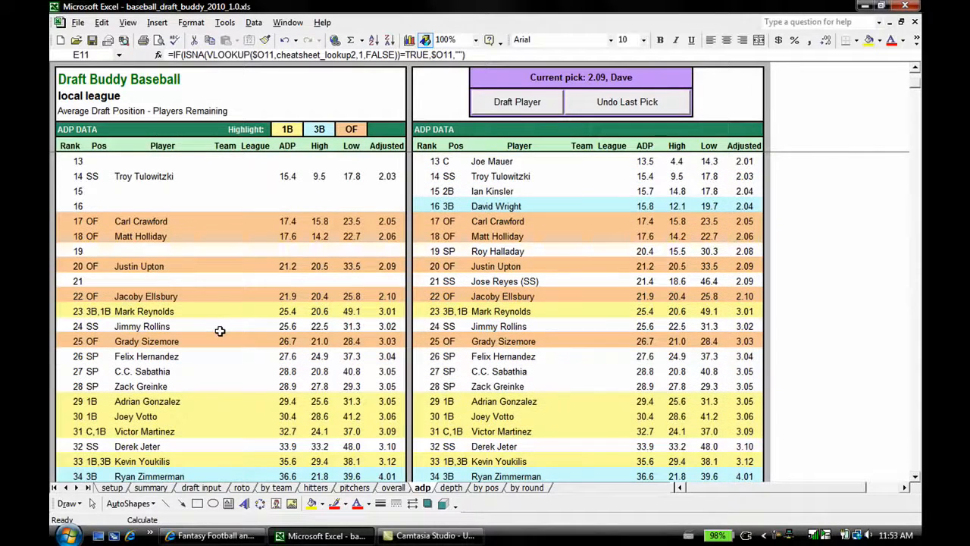
scroll(220, 331, up, 4)
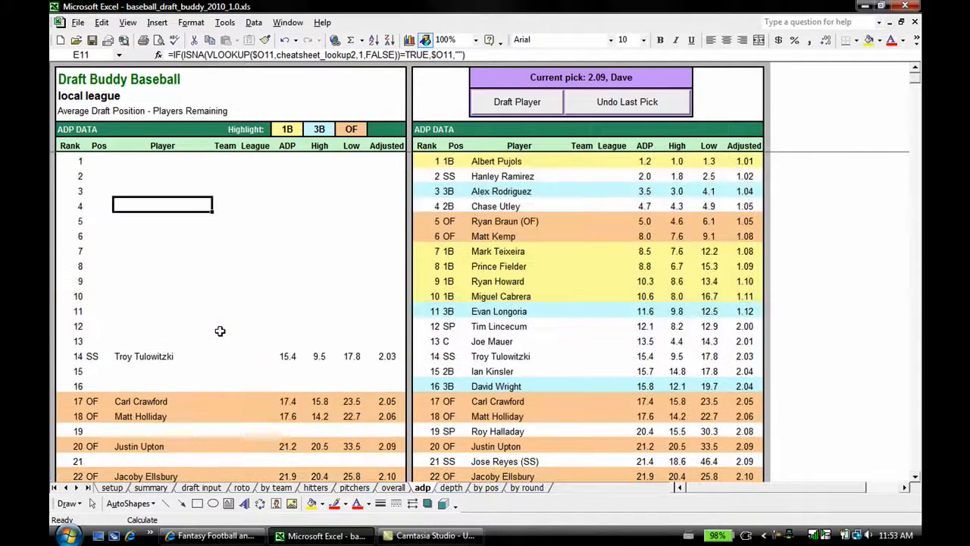
Step: Examine the depth chart of remaining hitters, inspecting the blank cells of drafted players by team and position
click(451, 488)
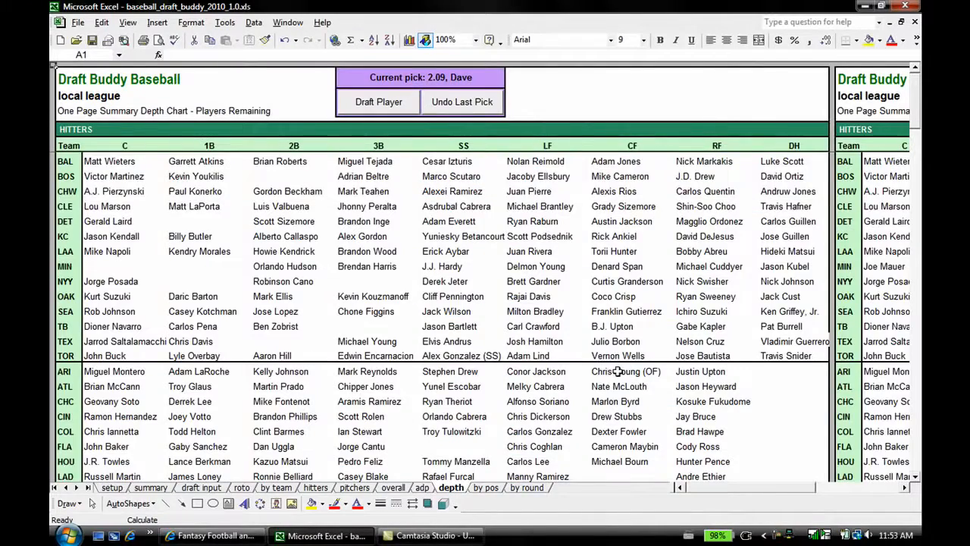
drag(715, 491, 694, 487)
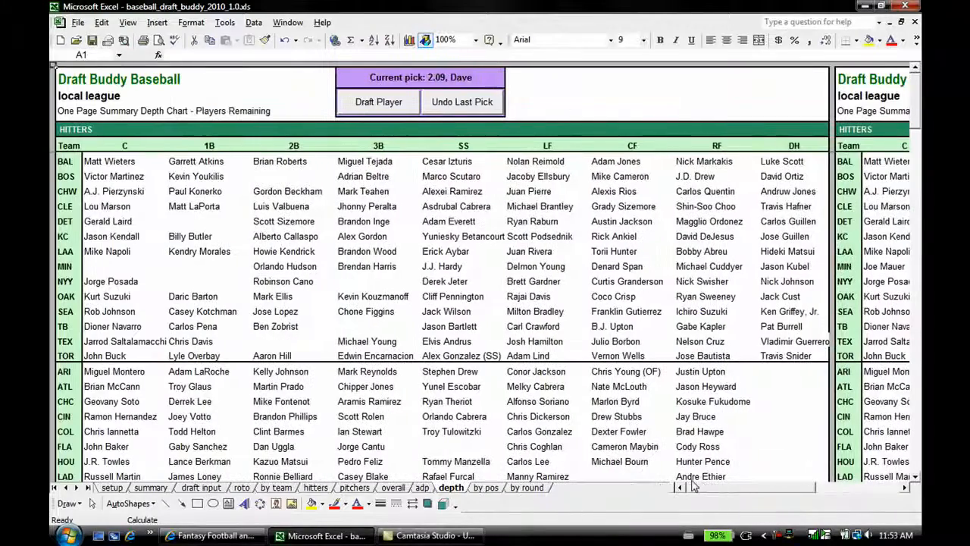
click(202, 220)
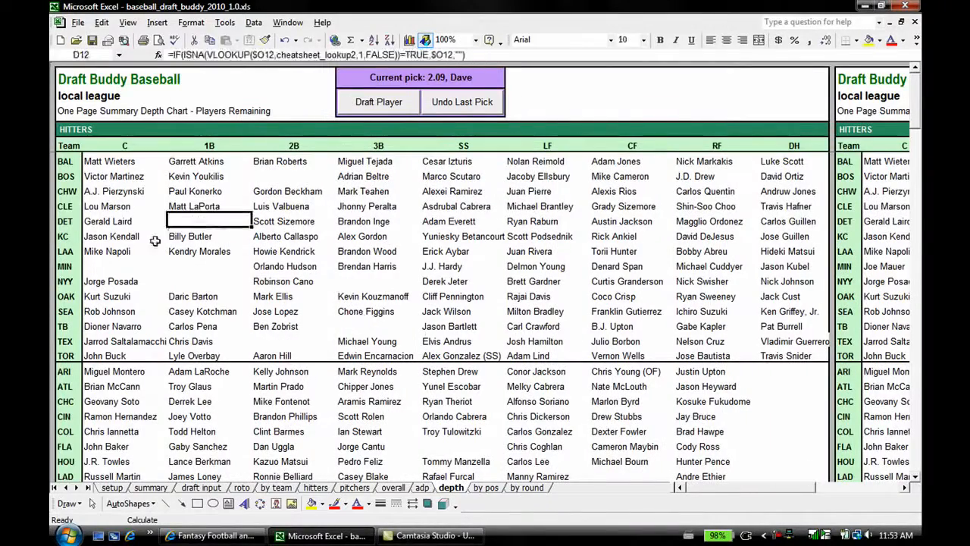
click(125, 279)
click(182, 279)
click(293, 339)
click(370, 325)
click(372, 285)
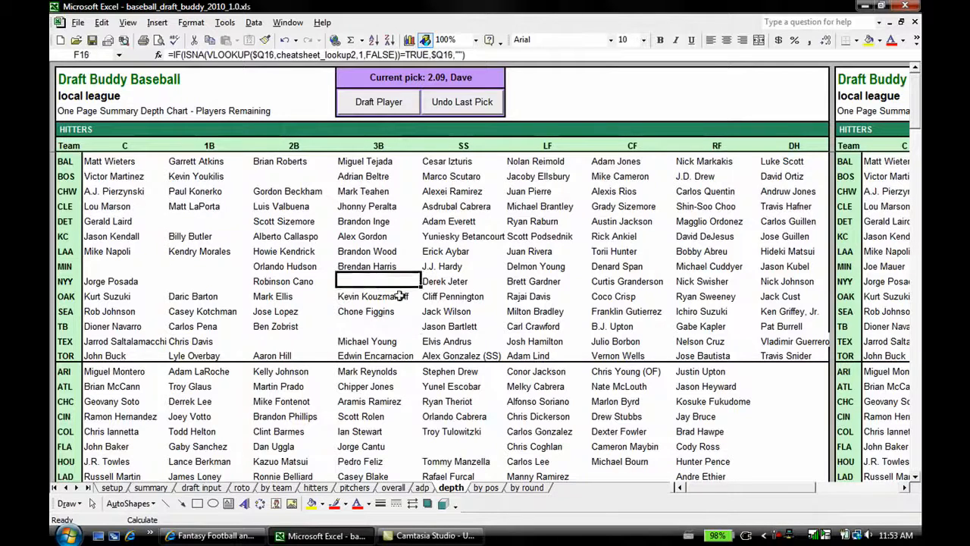
click(364, 203)
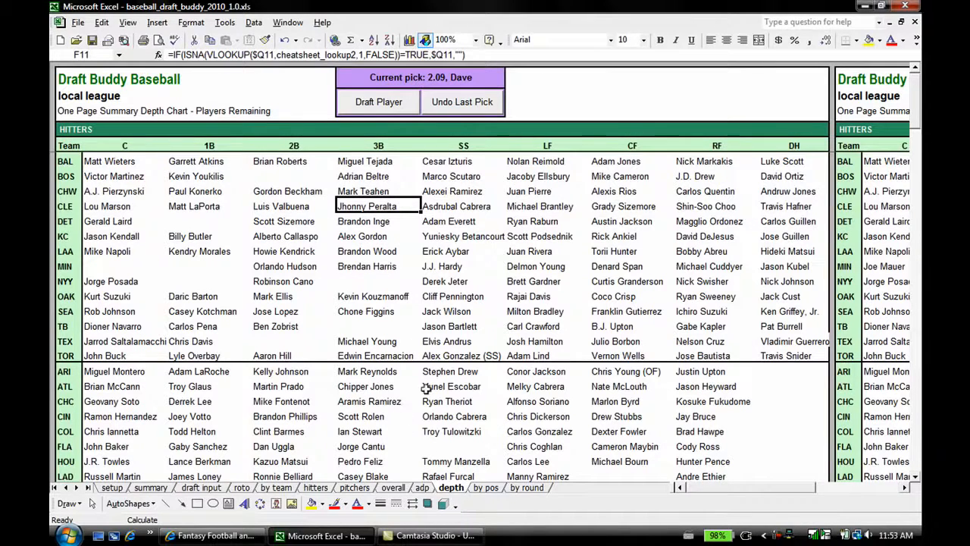
Step: Review the draft results by position and by round, check the draft input table, and return to the first base hitters cheatsheet
click(486, 488)
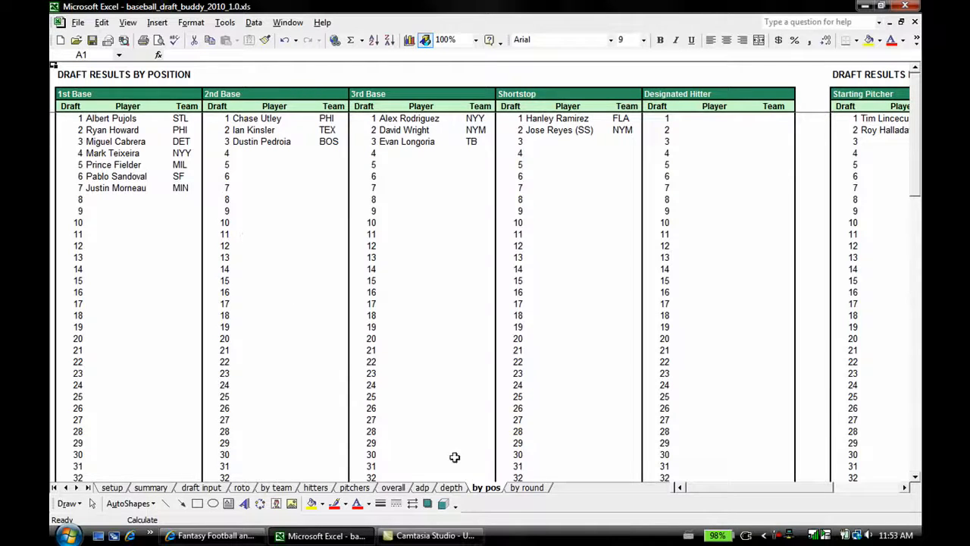
click(536, 489)
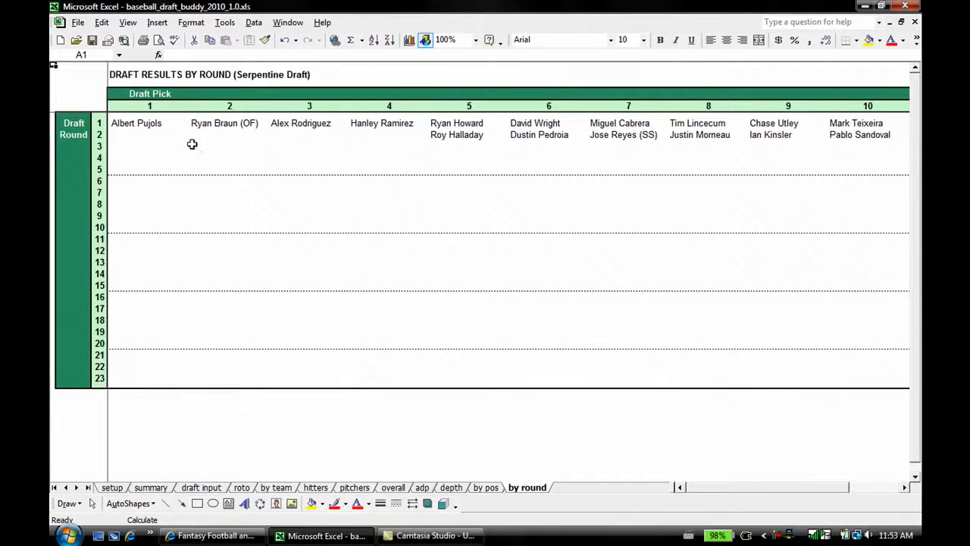
mouse_move(733, 493)
mouse_down()
mouse_move(762, 492)
mouse_move(725, 492)
mouse_up()
click(201, 489)
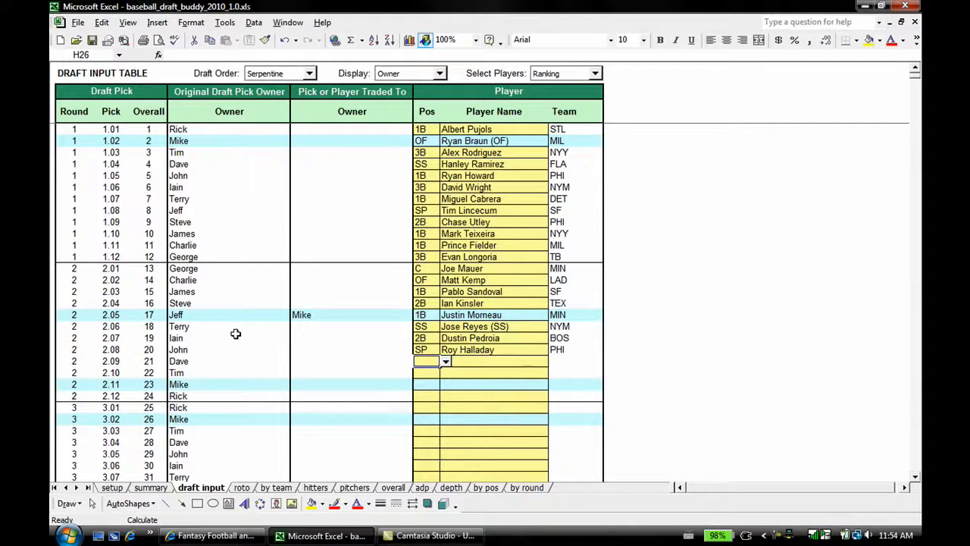
click(315, 487)
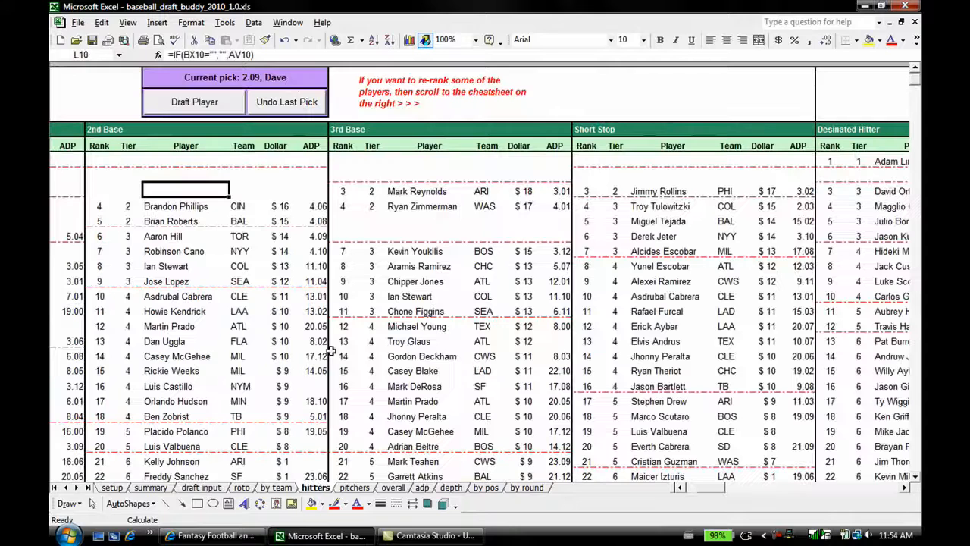
click(680, 491)
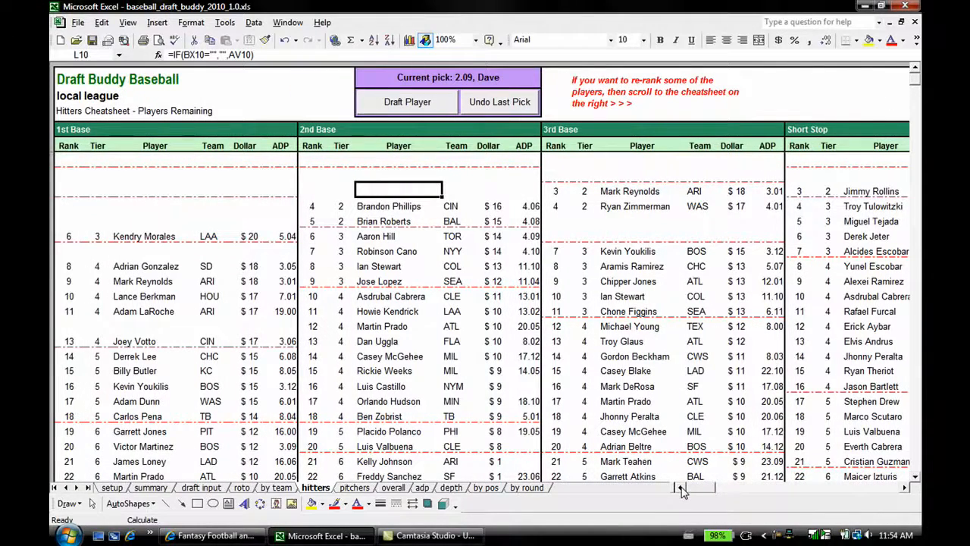